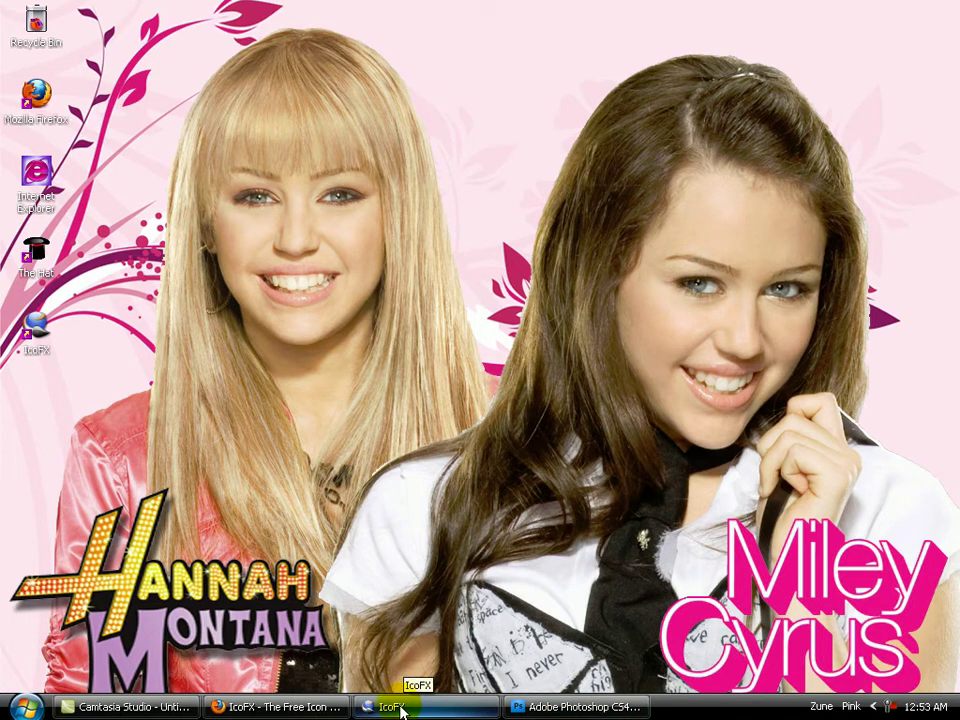
Create a new 48×48 px transparent-background Photoshop document, Untitled-2.
left_click(297, 708)
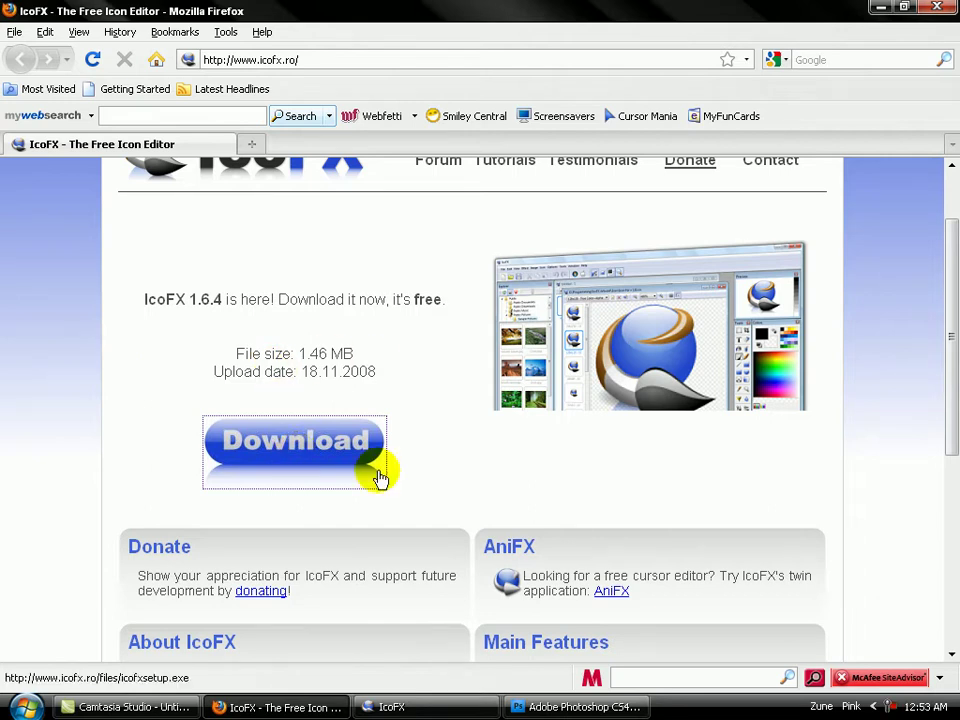
left_click(874, 12)
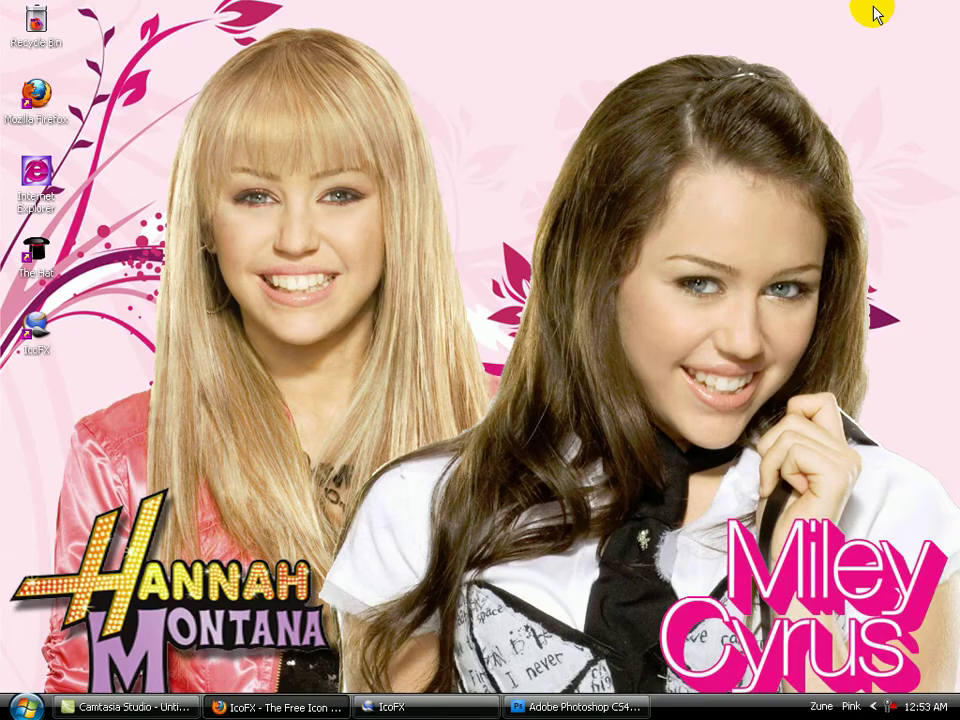
left_click(600, 707)
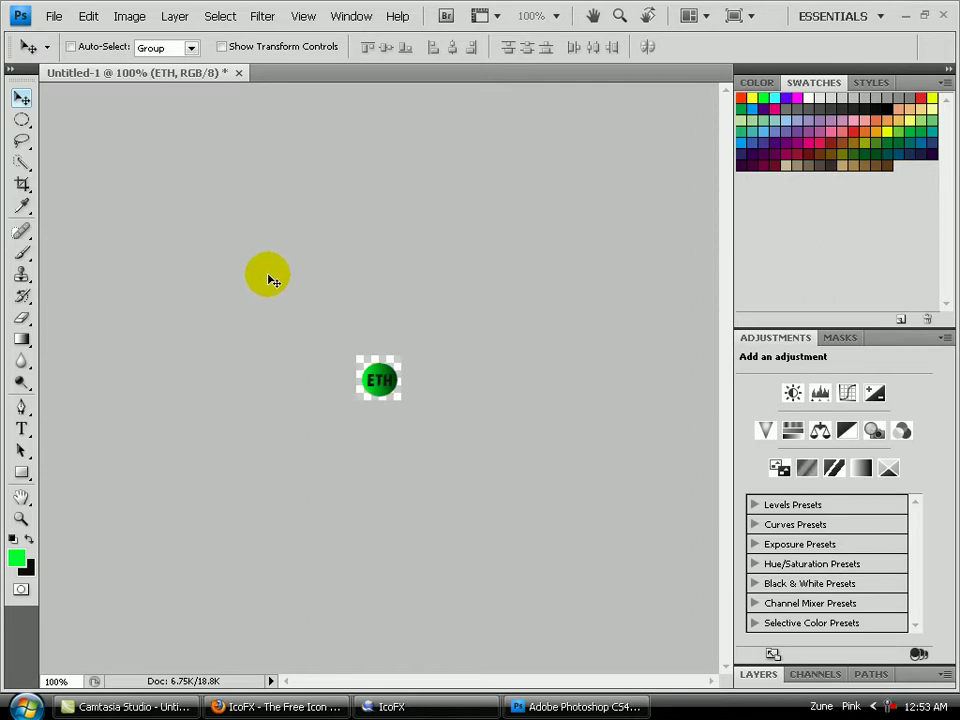
left_click(50, 16)
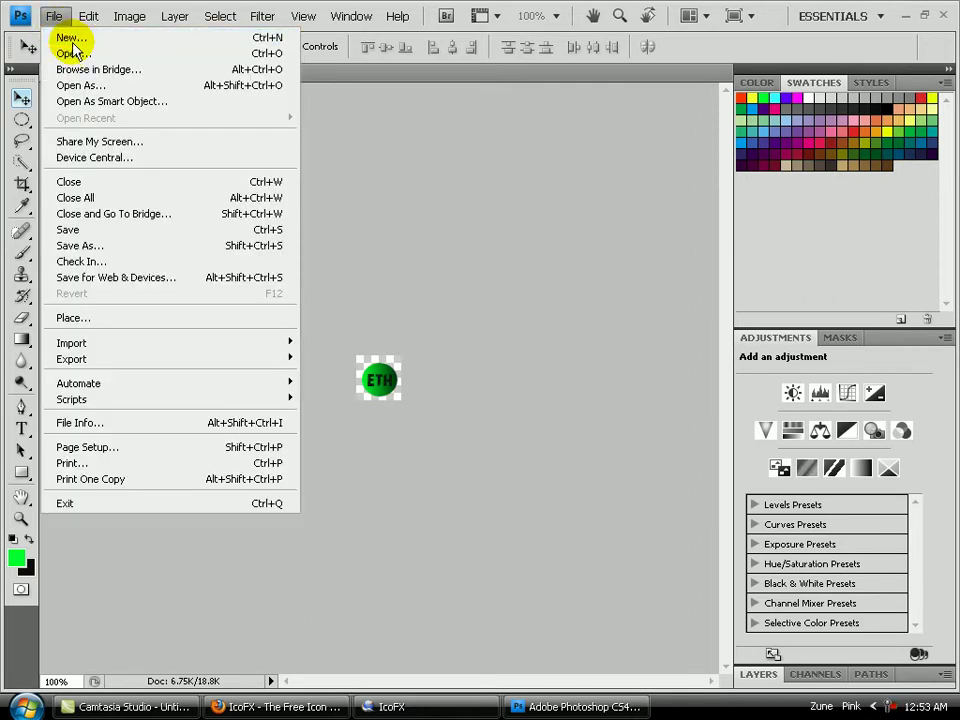
left_click(70, 39)
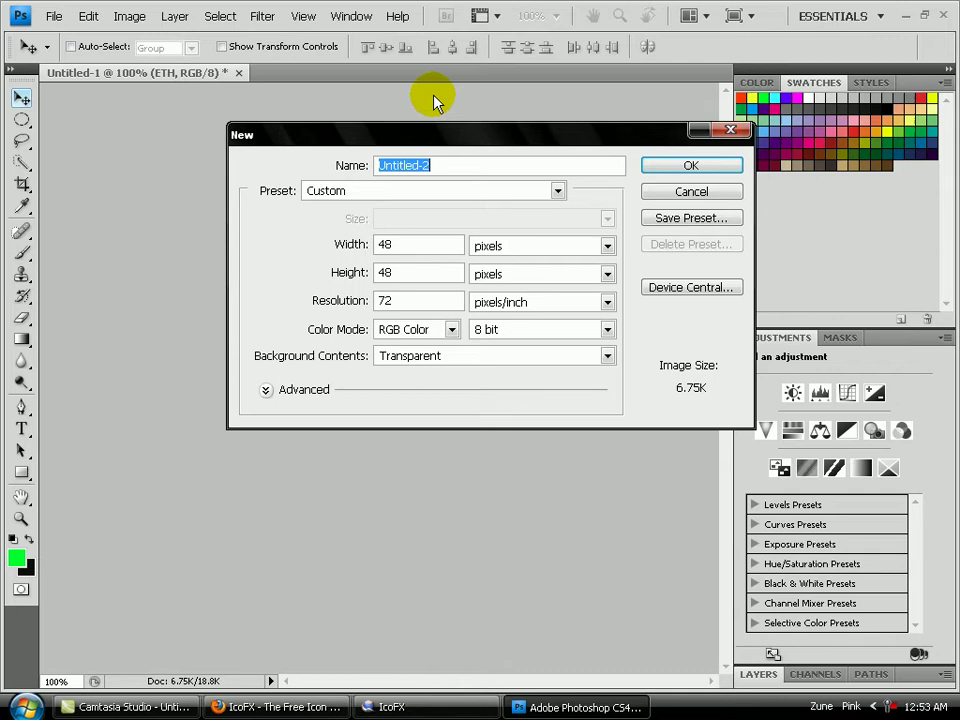
double_click(385, 245)
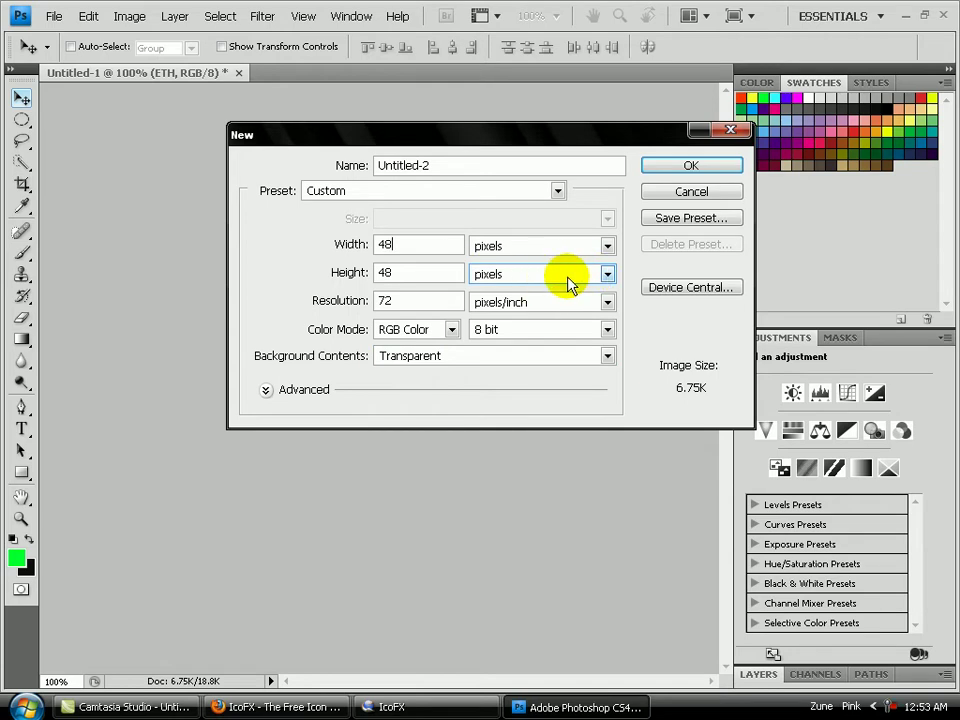
left_click(681, 170)
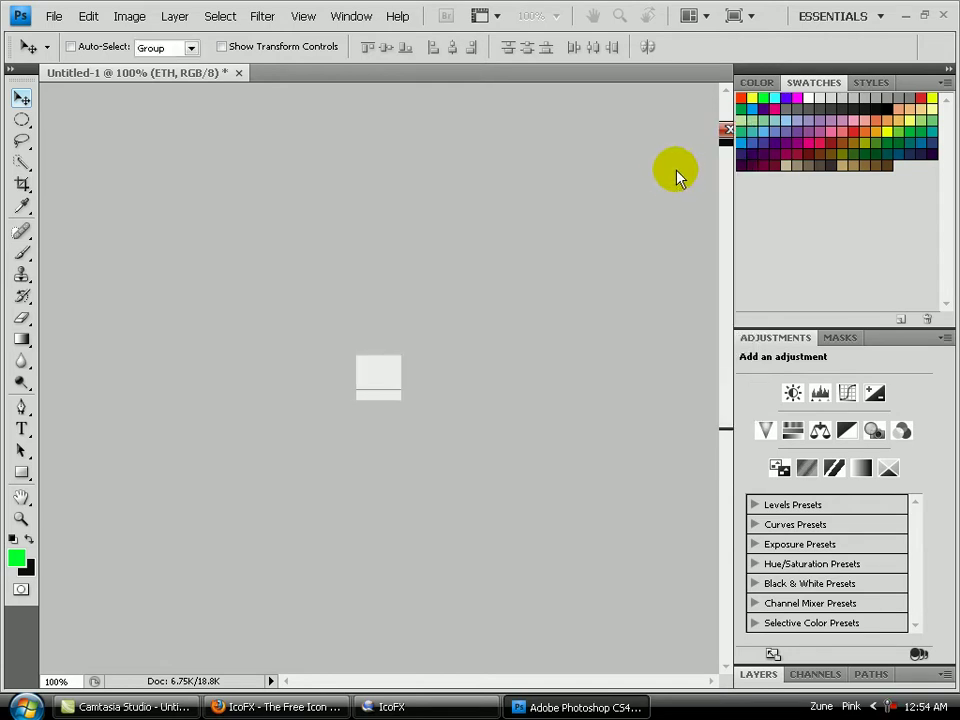
Draw a circular elliptical-marquee selection in the middle of the 48×48 canvas.
key("ctrl+v")
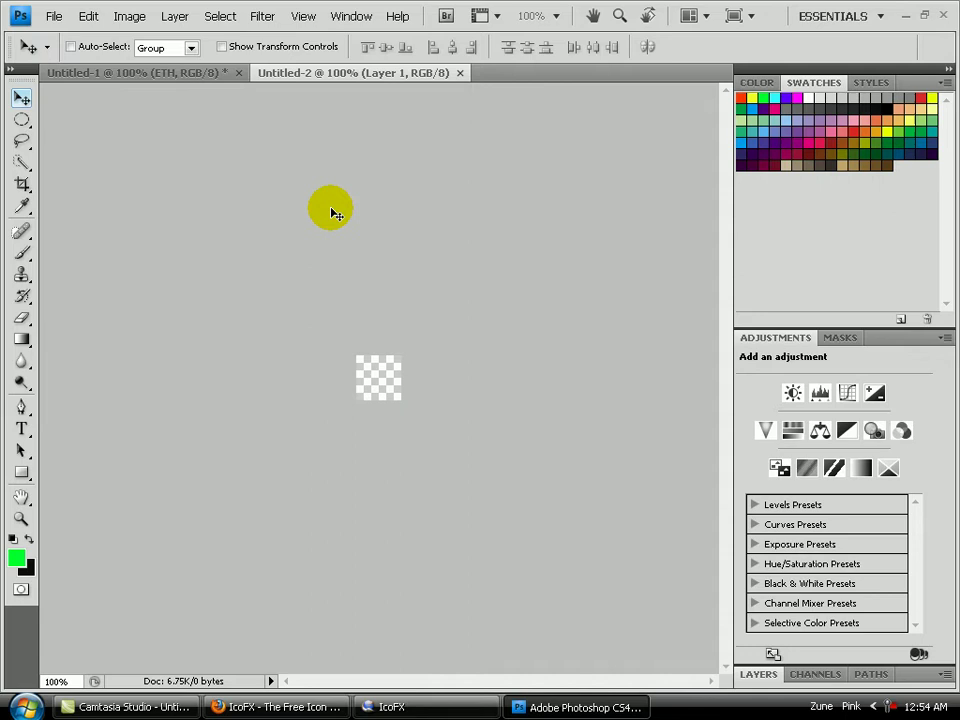
left_click(22, 120)
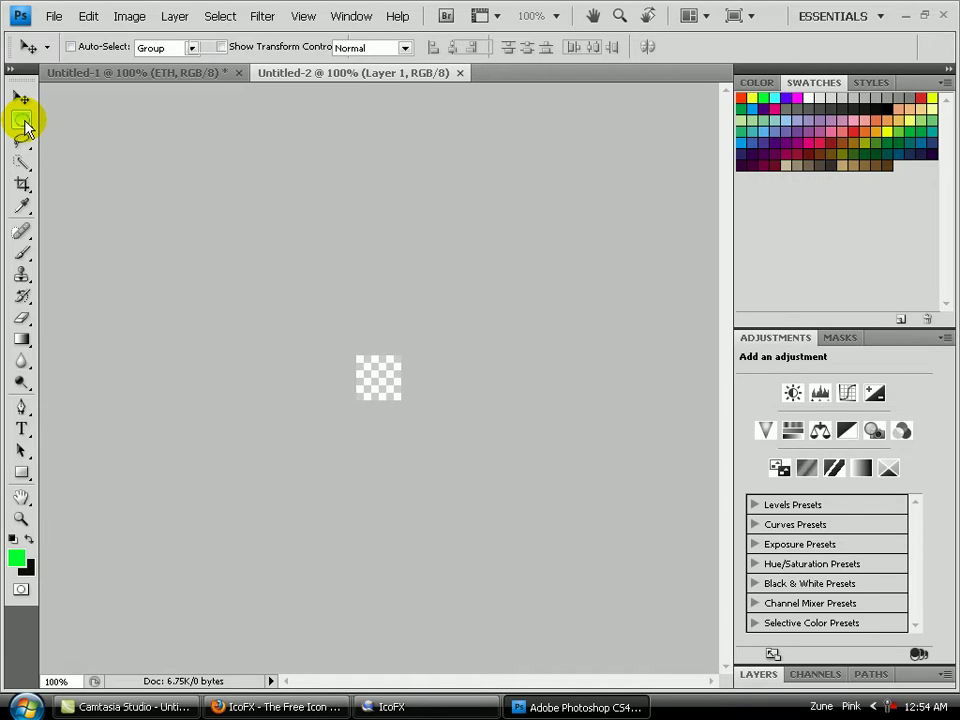
left_click(23, 122)
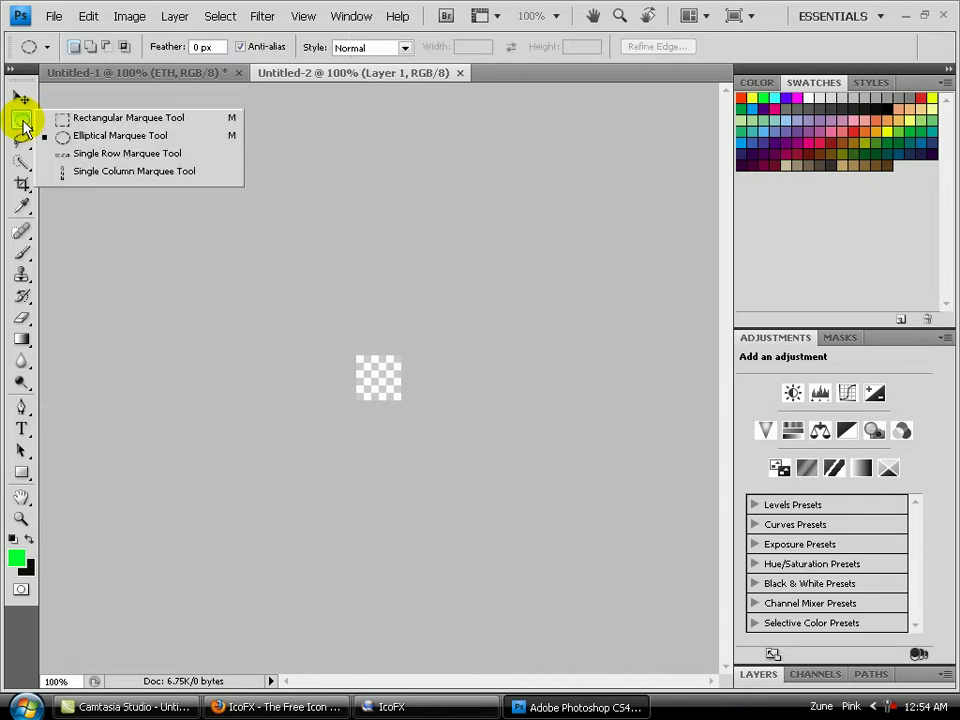
left_click(22, 117)
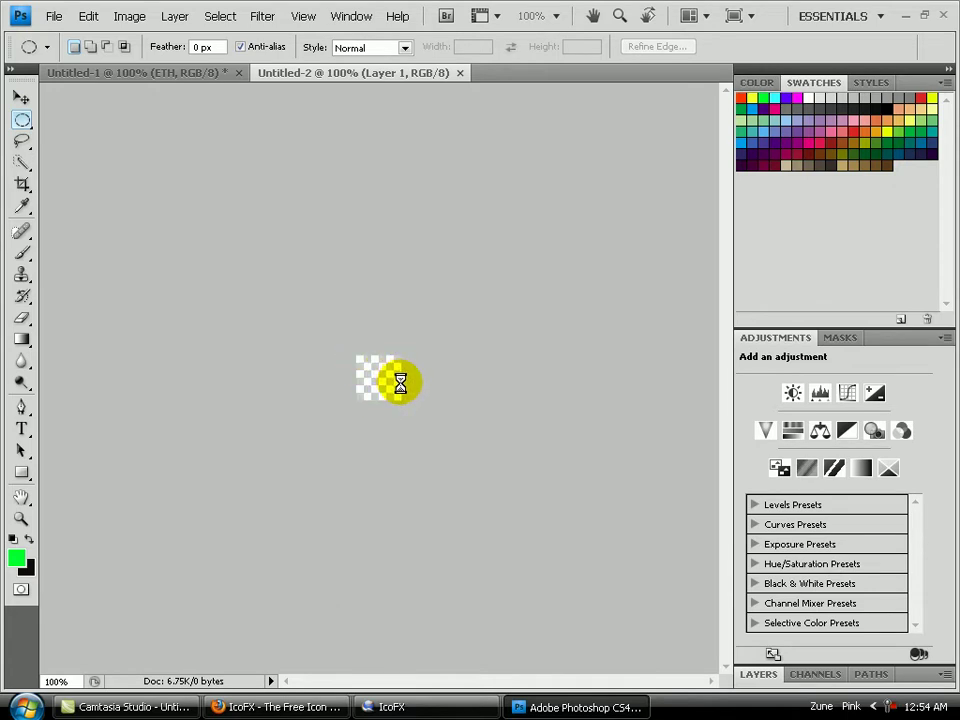
left_click_drag(393, 395, 362, 361)
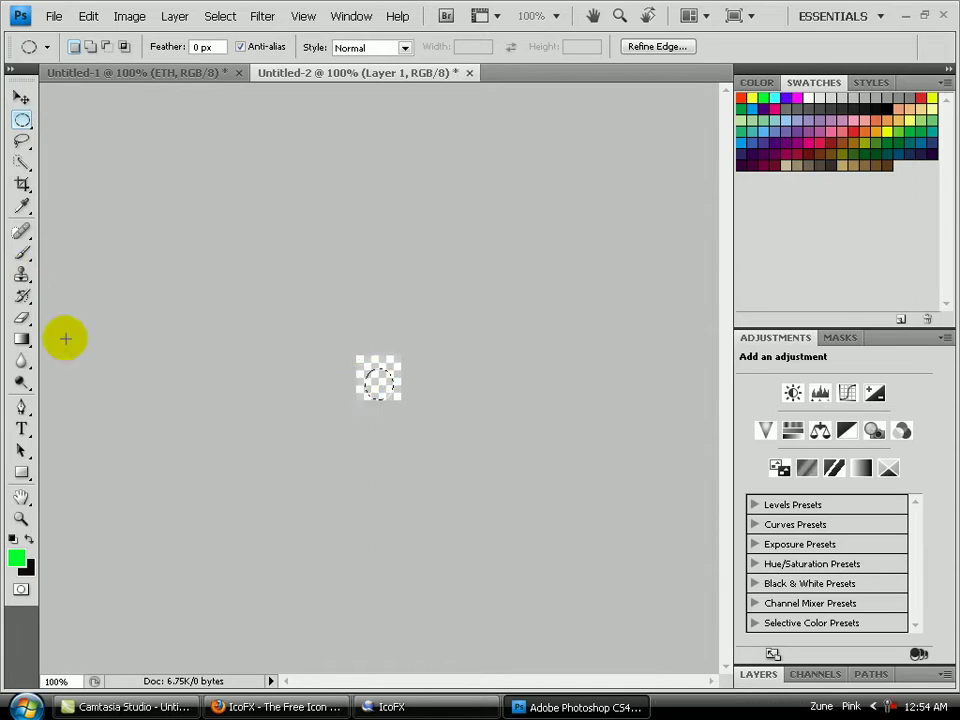
left_click(22, 341)
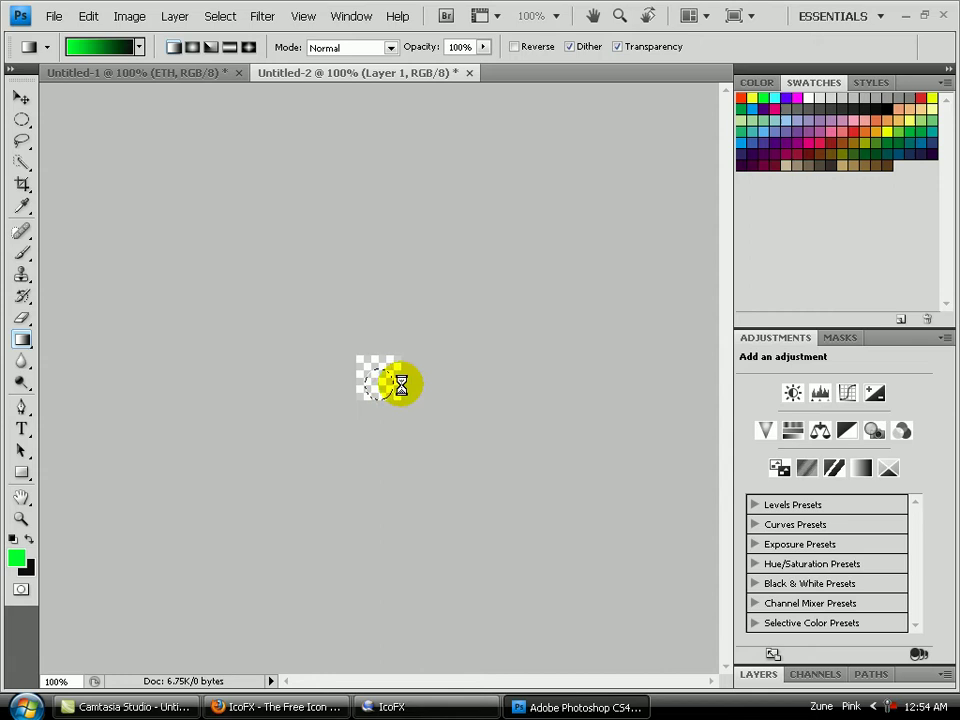
Fill the circular selection with the green-to-black gradient.
left_click_drag(391, 378, 397, 381)
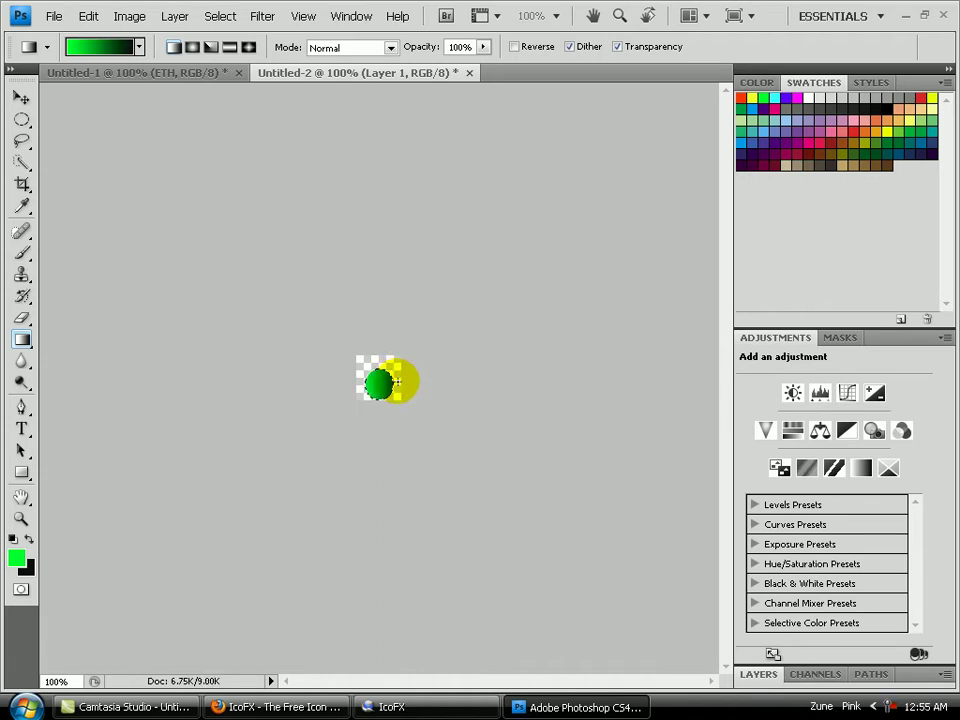
left_click(21, 97)
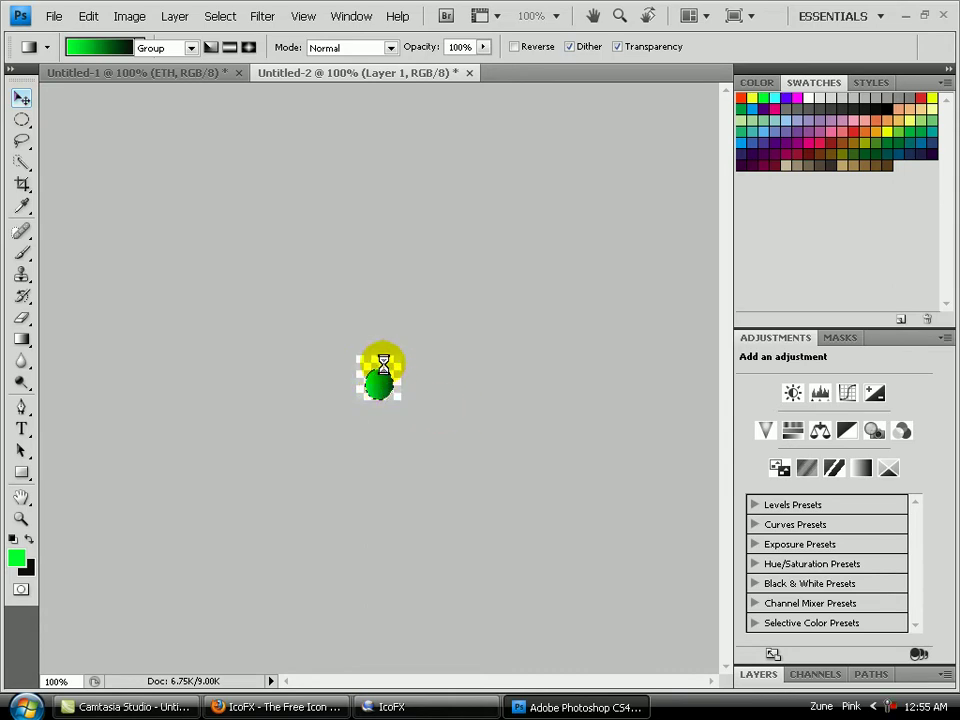
key("v")
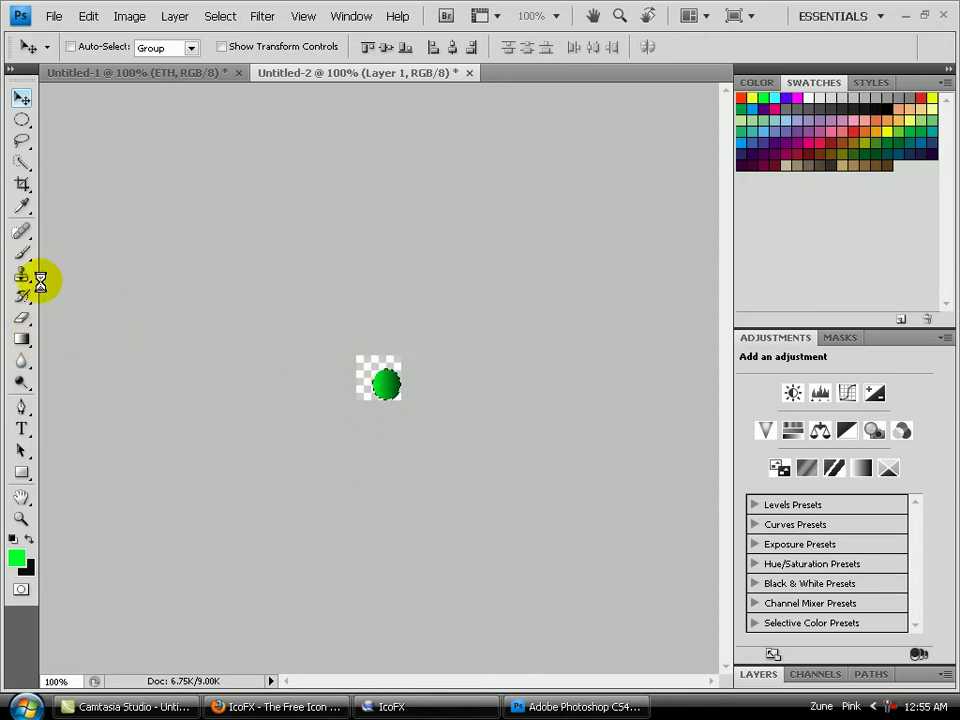
Centre the green gradient circle on the canvas.
left_click_drag(385, 383, 378, 373)
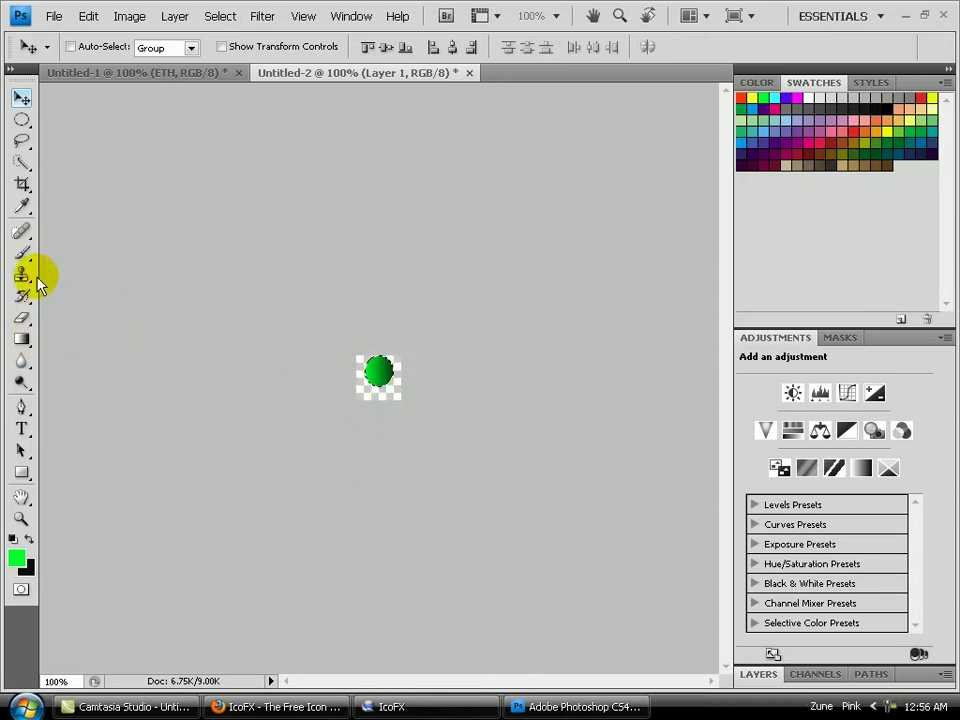
key("super")
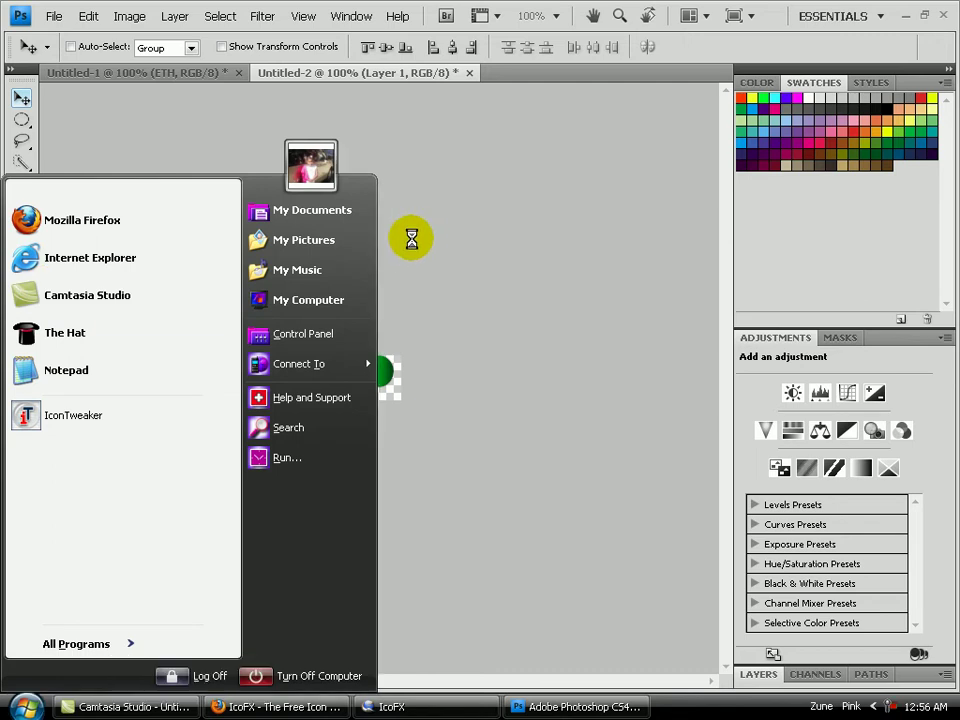
left_click(416, 259)
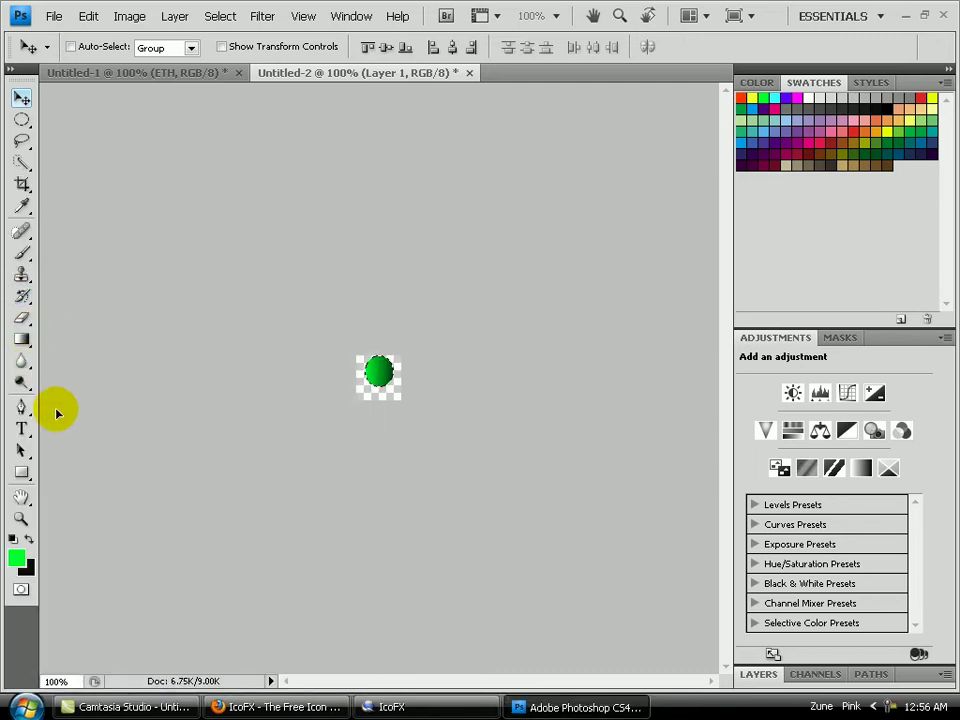
Add the text 'ETH' and position it across the green circle.
left_click(22, 428)
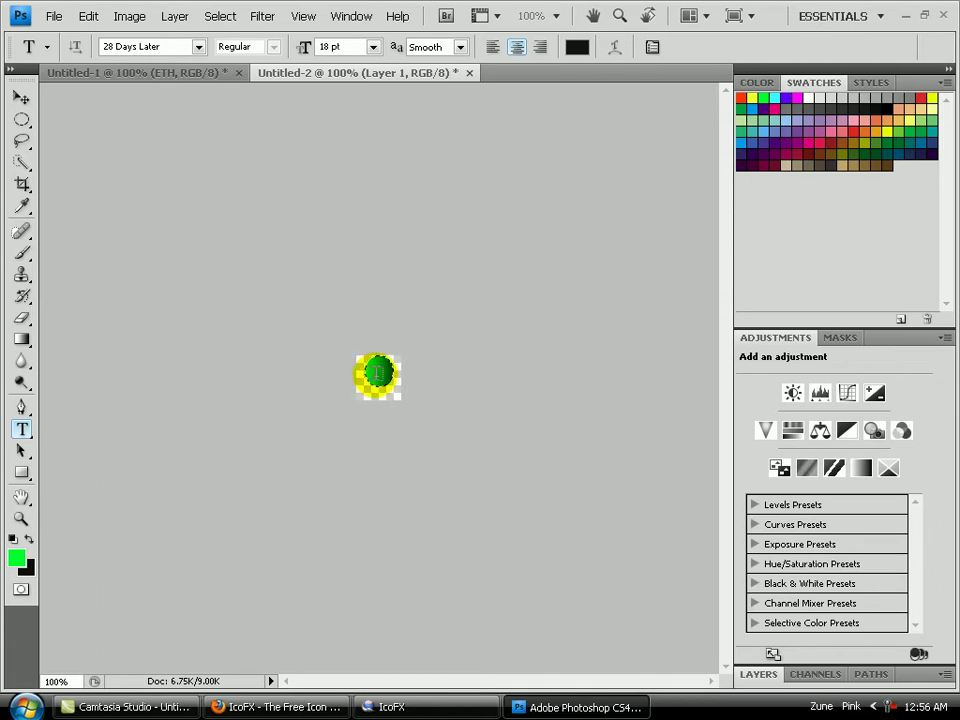
left_click(367, 373)
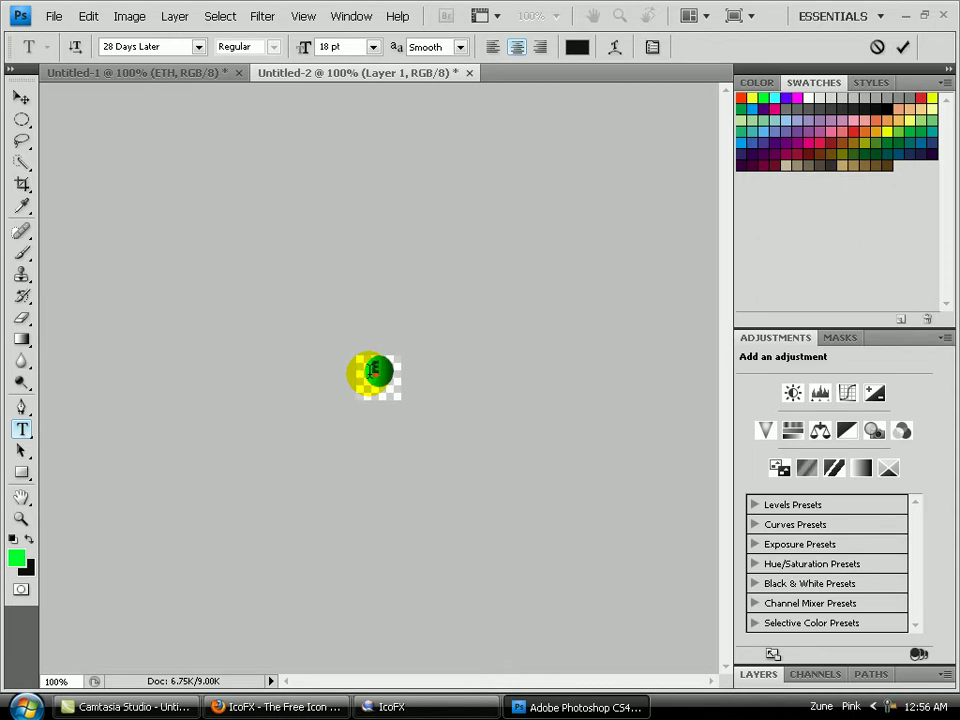
type("I")
type("H")
left_click_drag(366, 375, 381, 387)
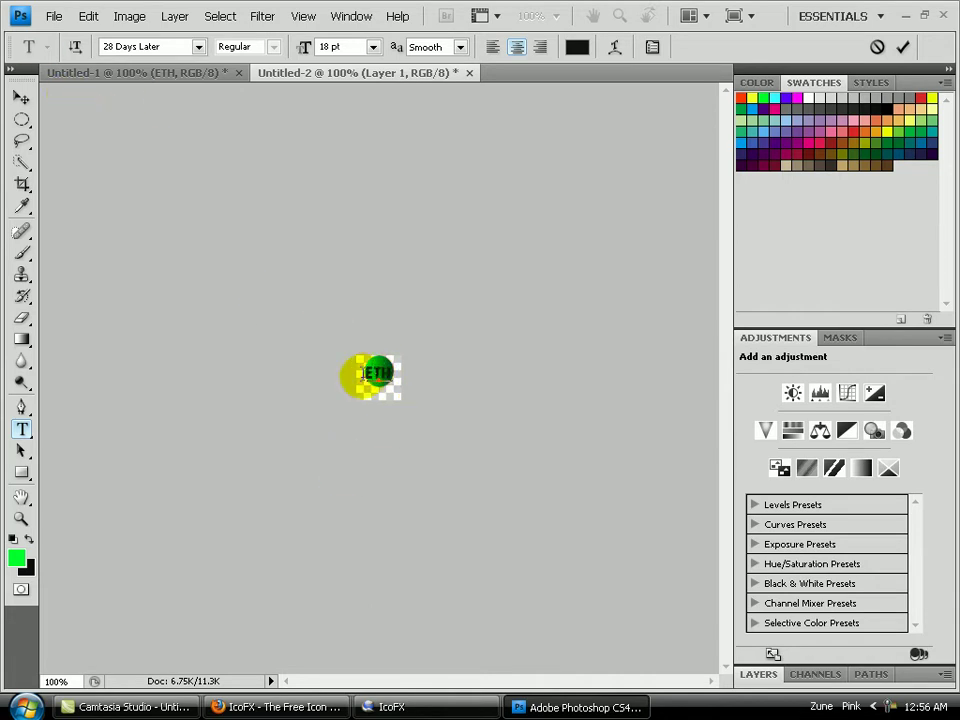
Save the ETH circle as Untitled-2.png in PNG format in My Pictures.
left_click(56, 17)
left_click(82, 246)
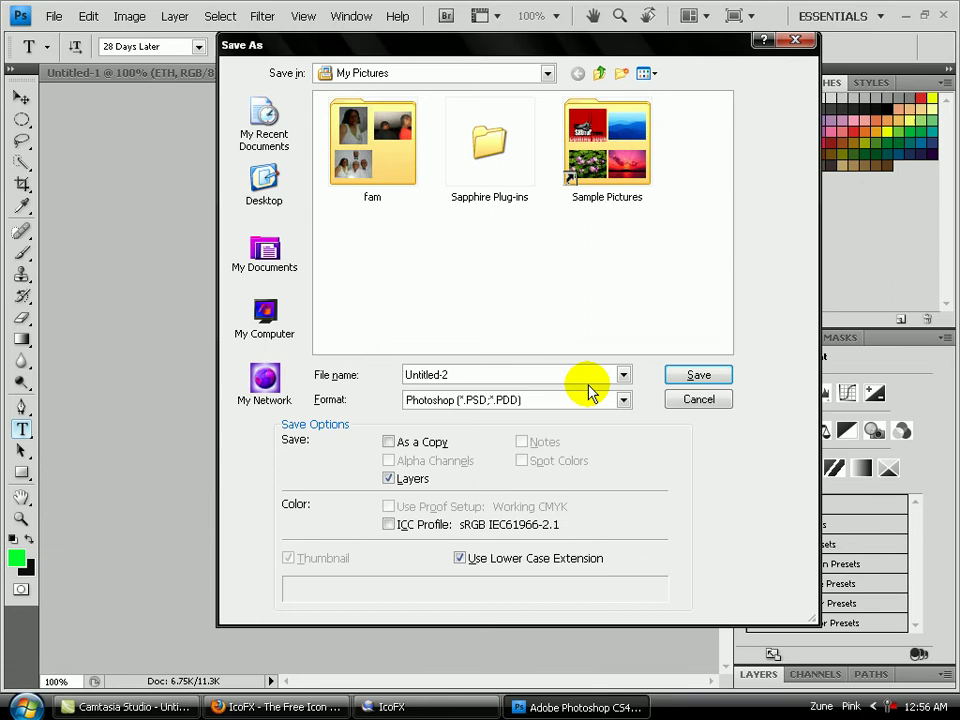
left_click(624, 400)
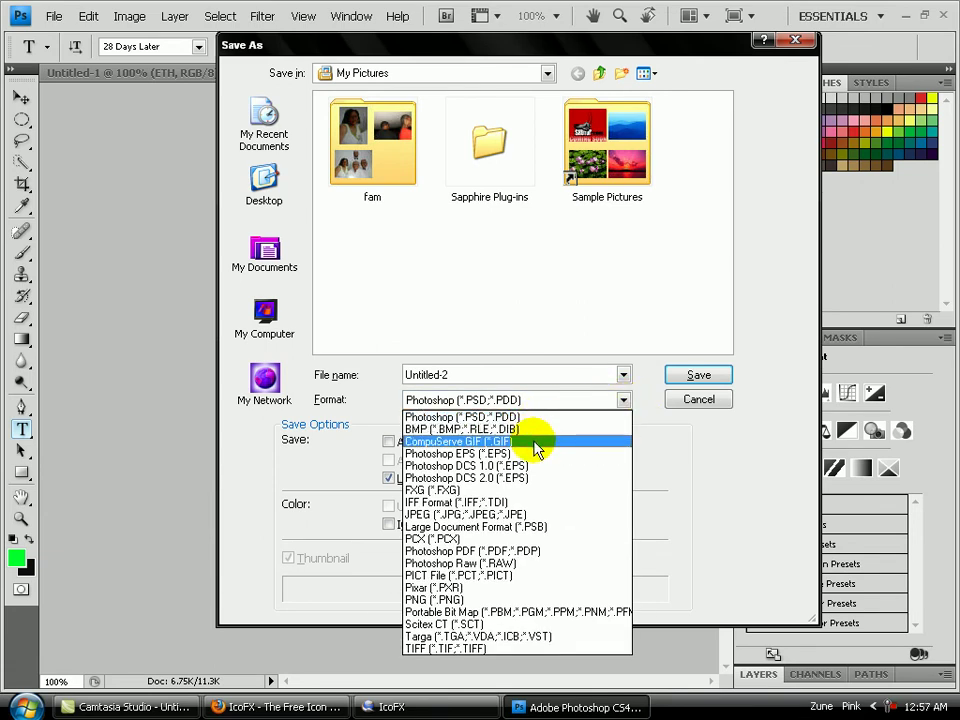
key("Escape")
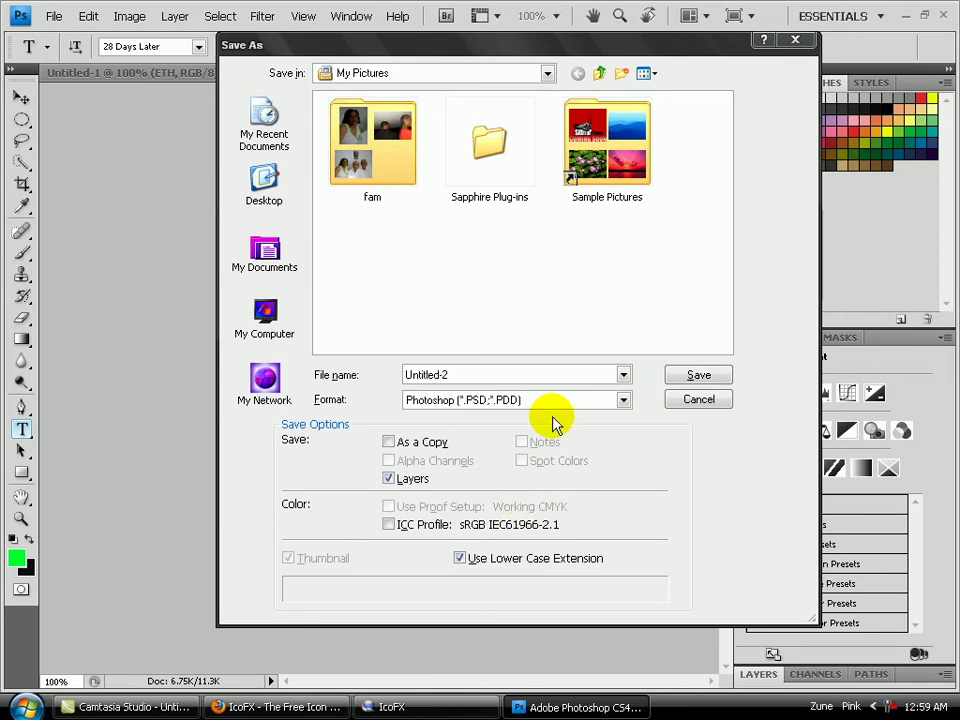
left_click(623, 401)
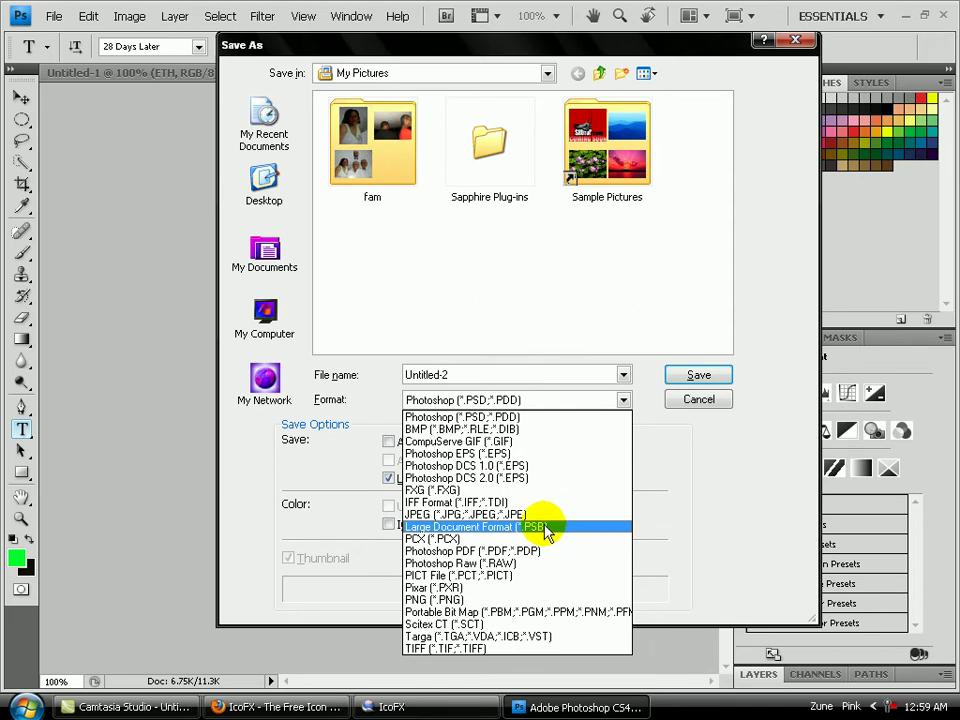
left_click(493, 599)
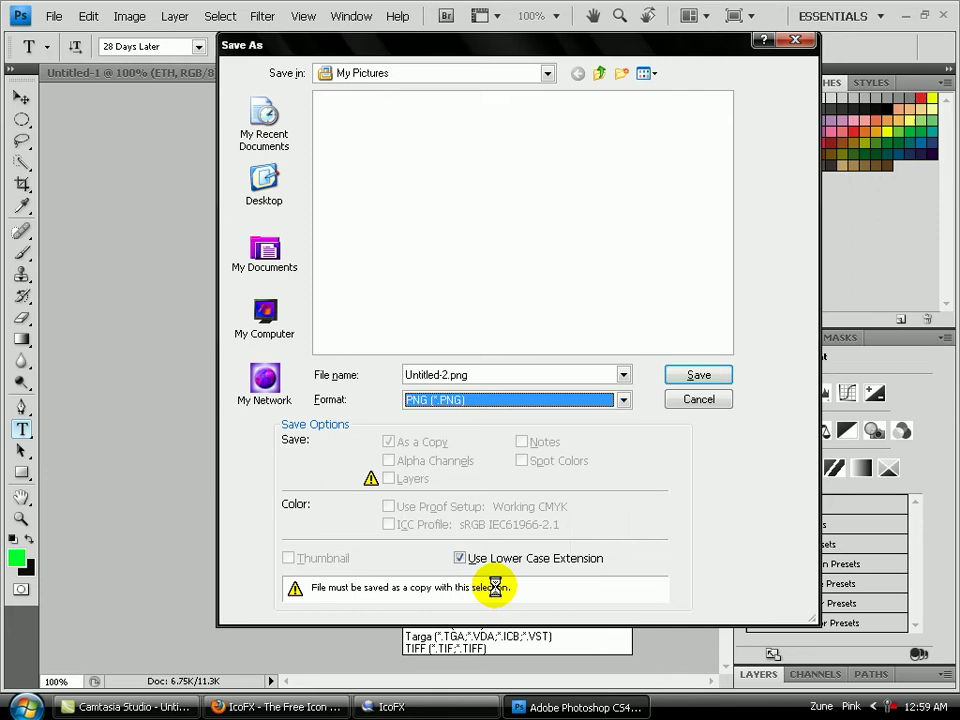
left_click(712, 377)
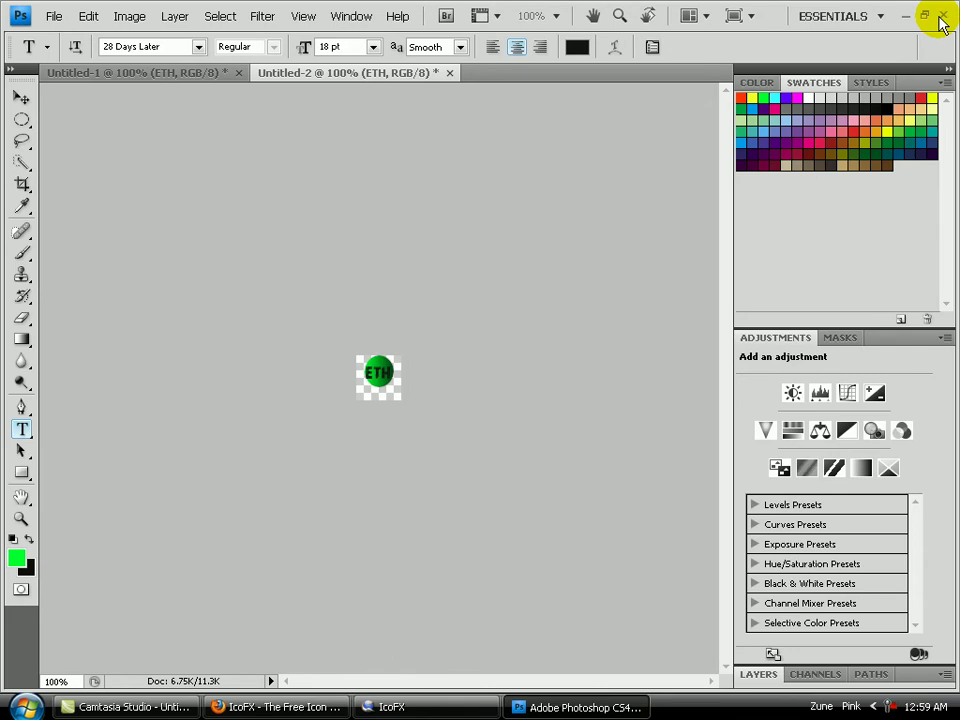
Import Untitled-2.png from My Pictures into IcoFX as a 48×48 icon.
left_click(943, 18)
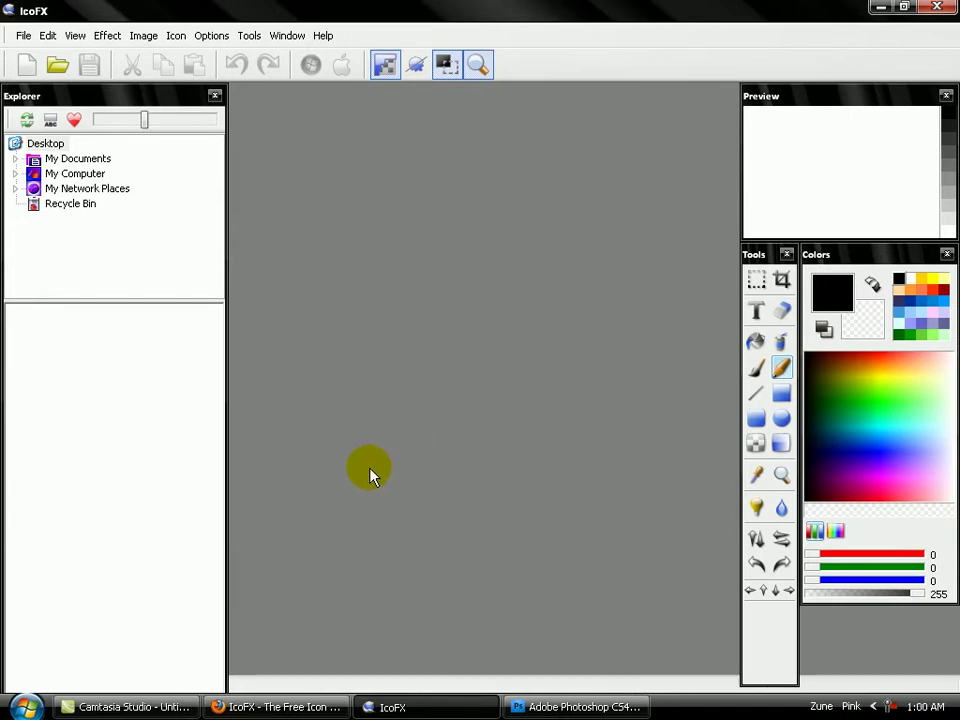
left_click(24, 37)
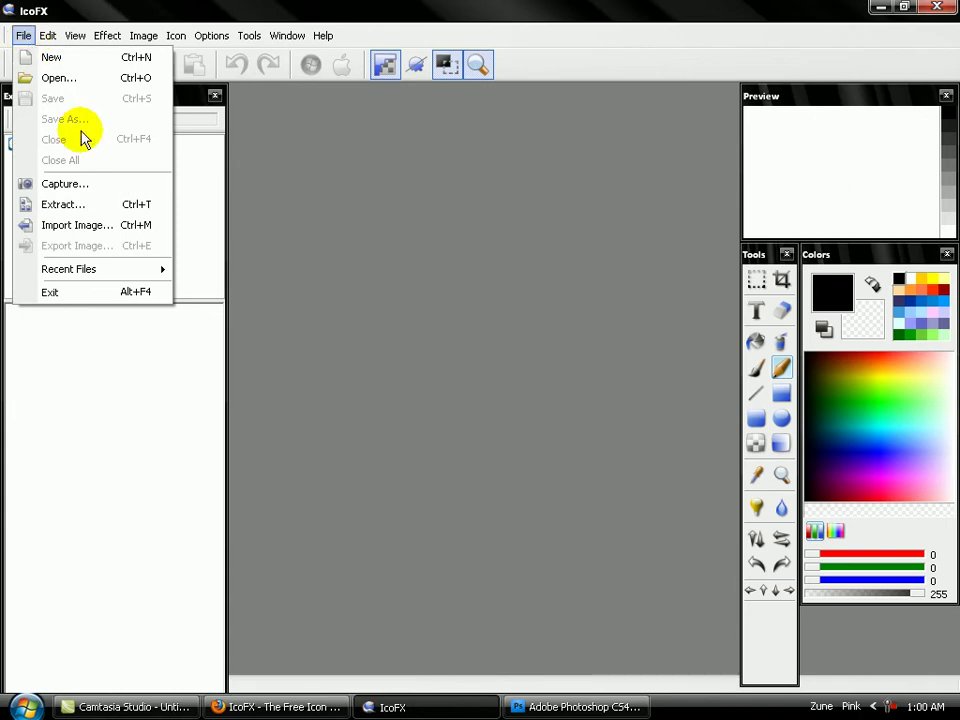
left_click(91, 228)
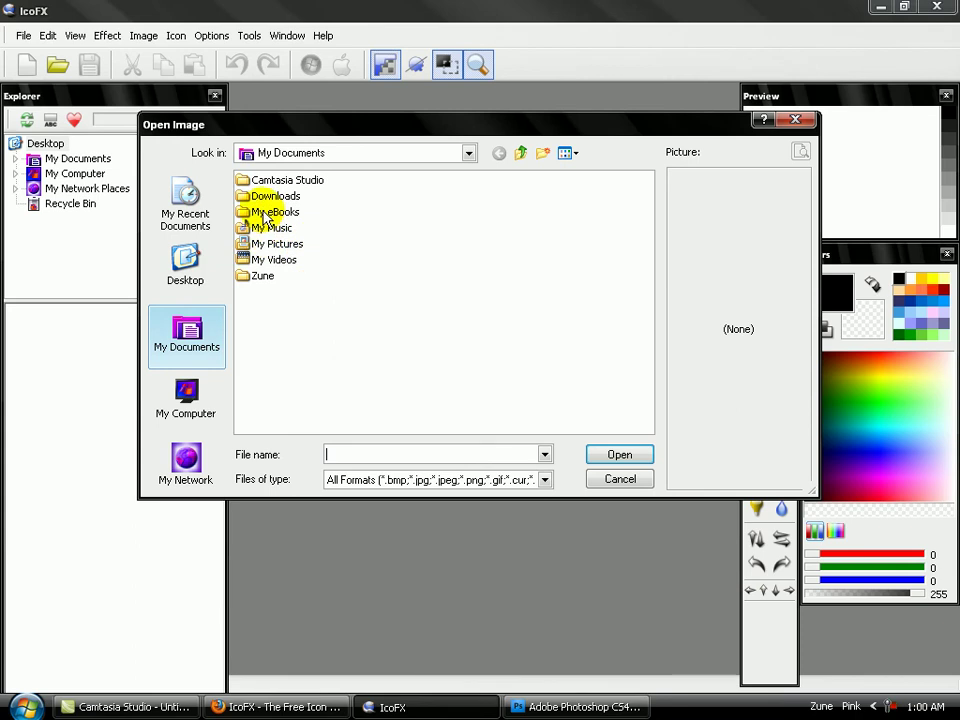
double_click(276, 246)
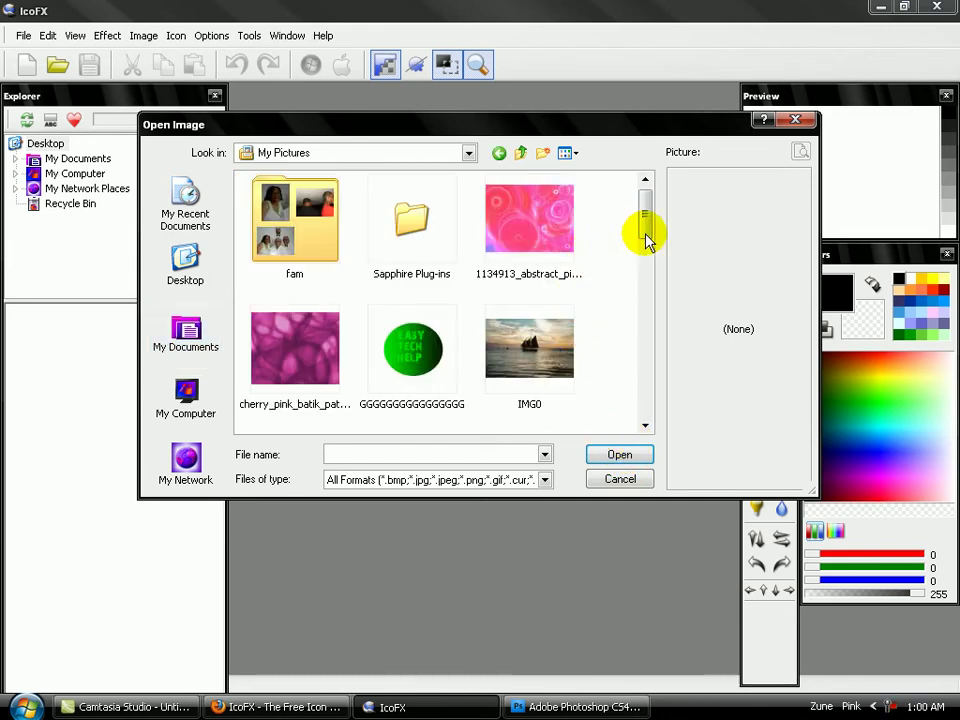
left_click_drag(644, 214, 647, 392)
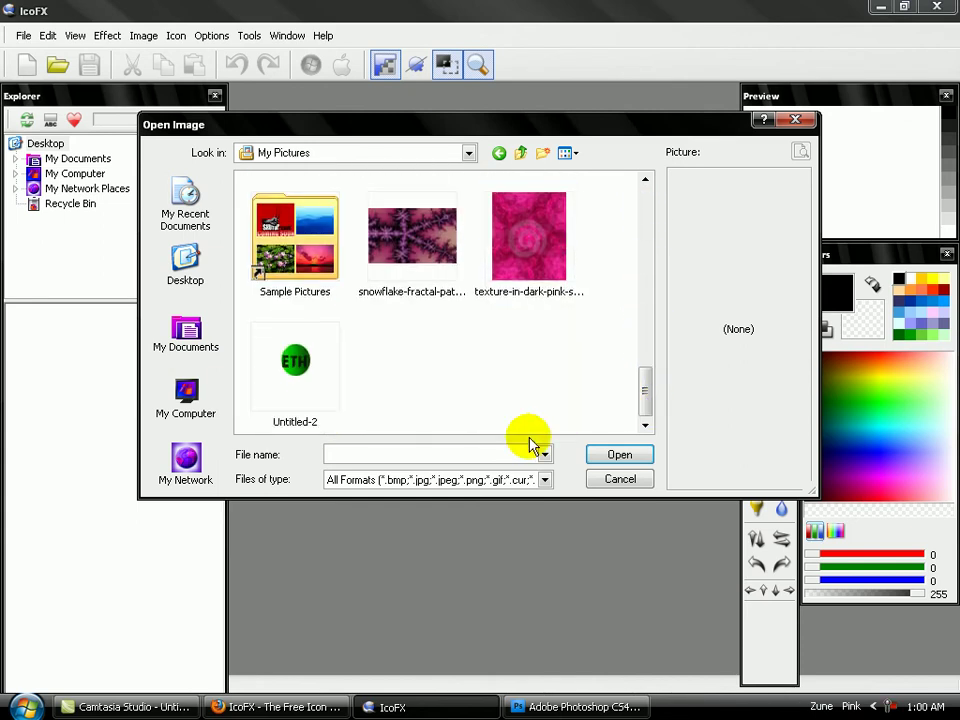
left_click(281, 370)
left_click(622, 457)
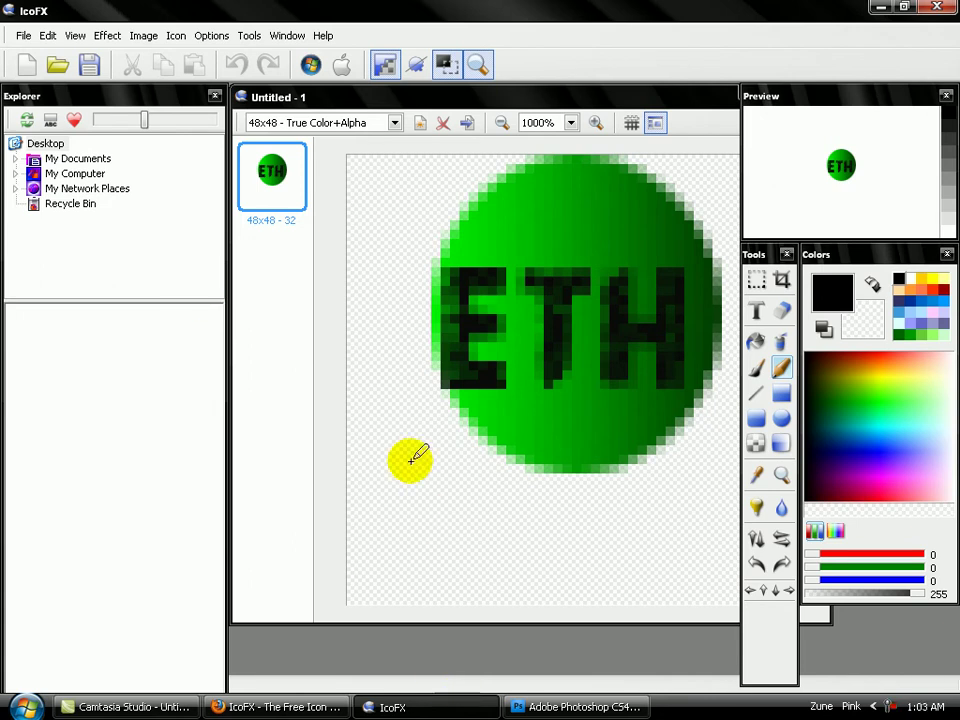
Save the icon as ETH.ico (Windows Icon) in My Pictures and close the document.
left_click(91, 64)
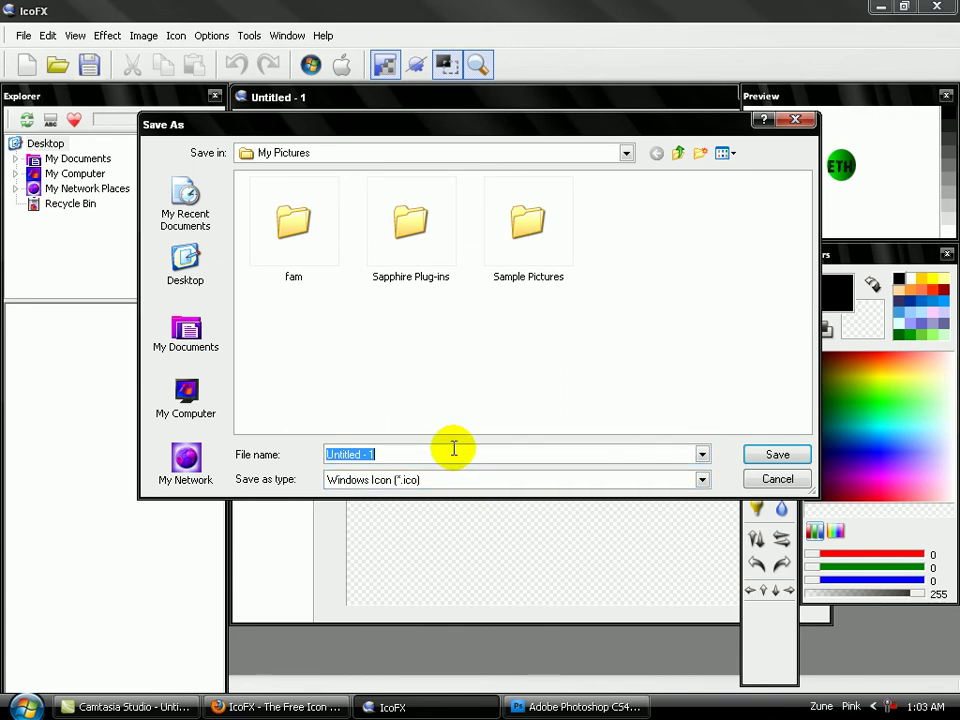
key("BackSpace")
type("E")
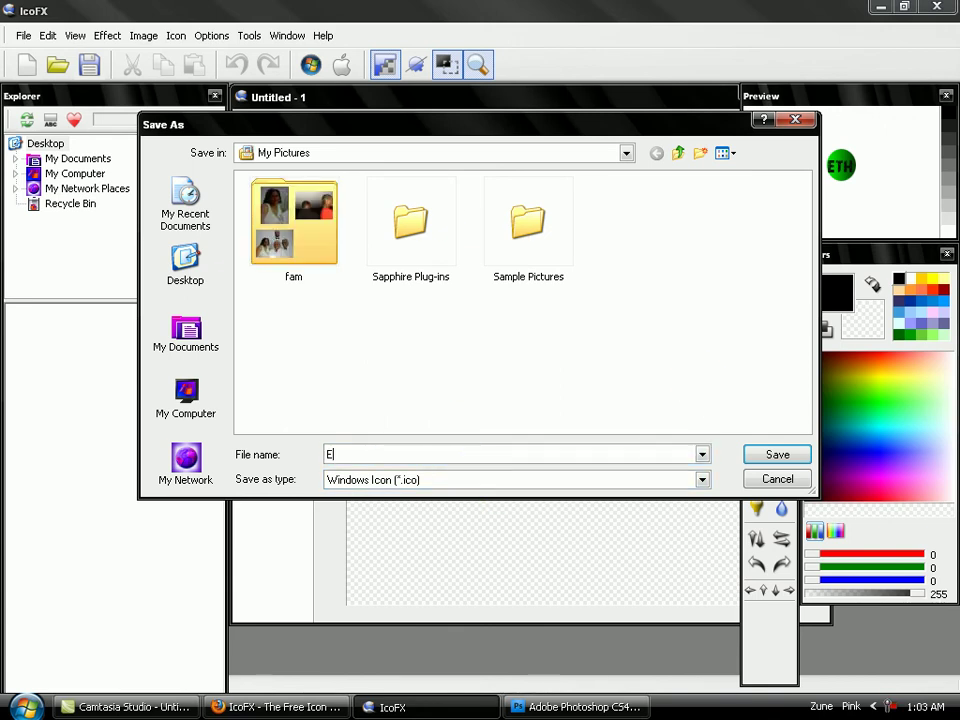
type("TH")
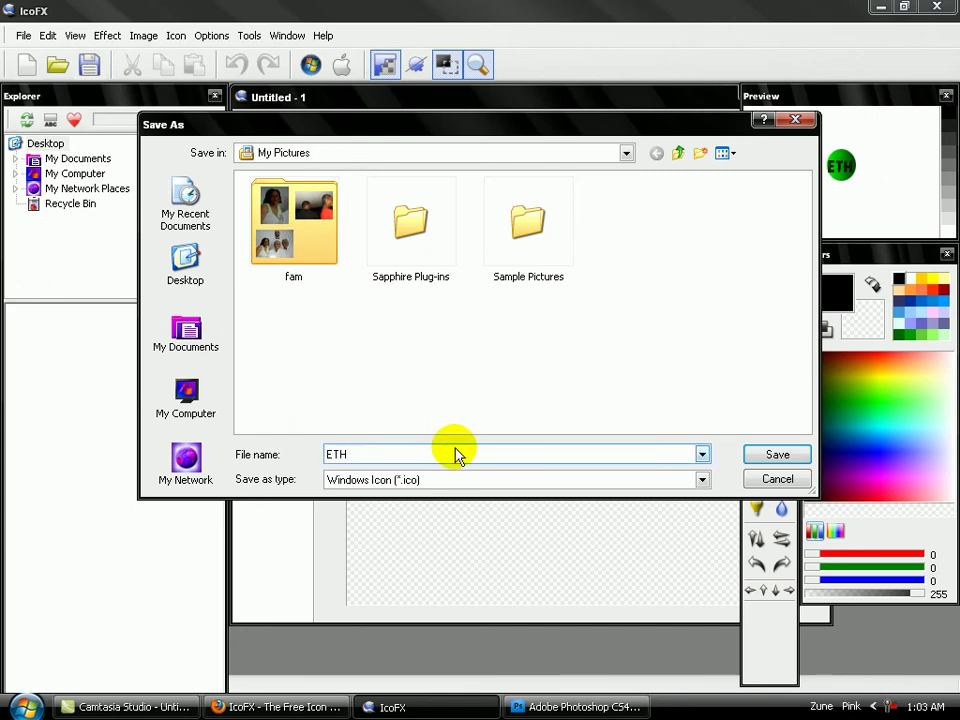
left_click(776, 455)
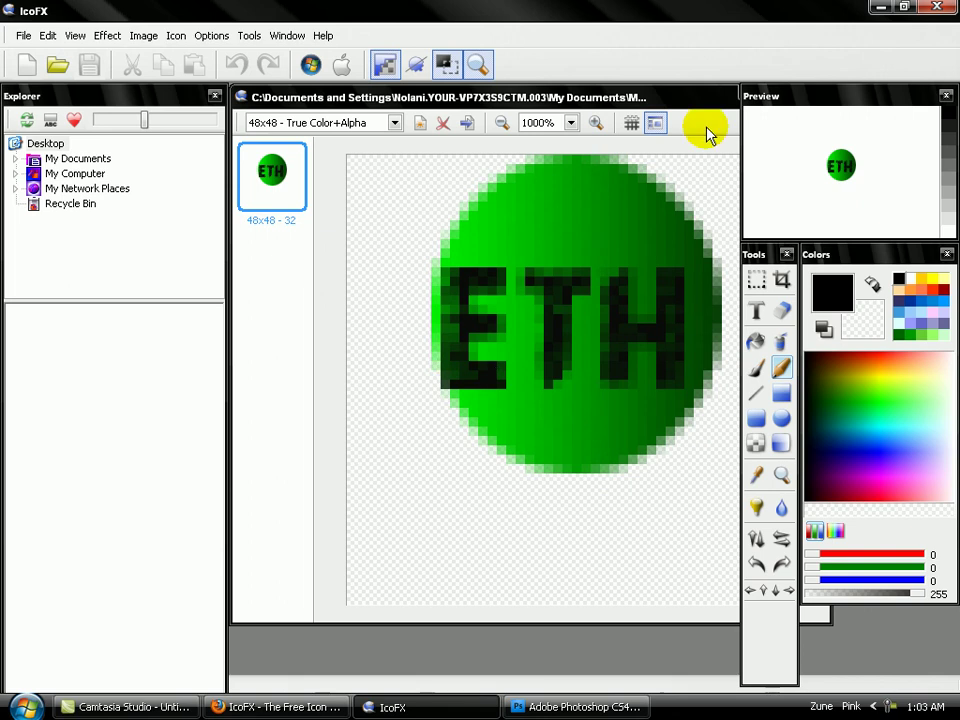
key("ctrl+F4")
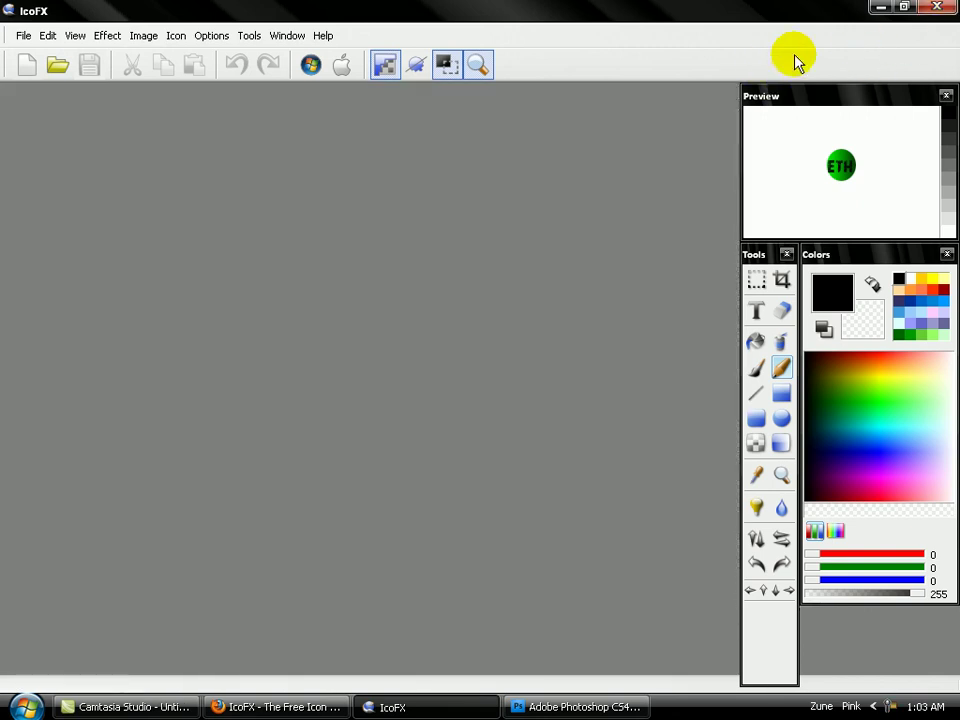
Close IcoFX, minimize Firefox, and view My Pictures' properties from My Documents.
left_click(937, 7)
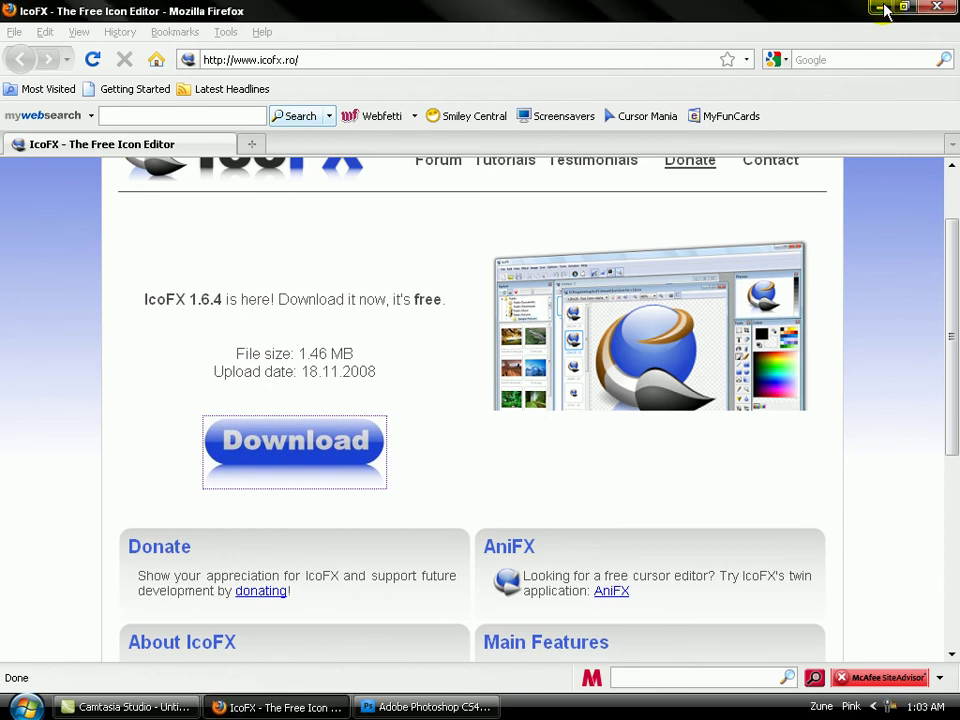
left_click(882, 9)
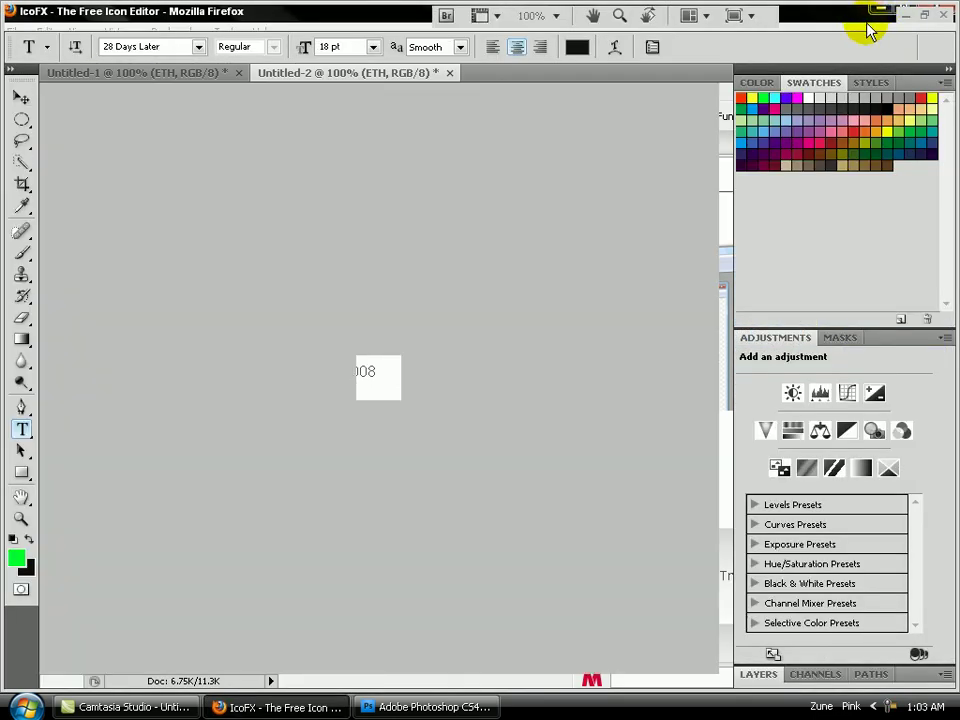
left_click(25, 705)
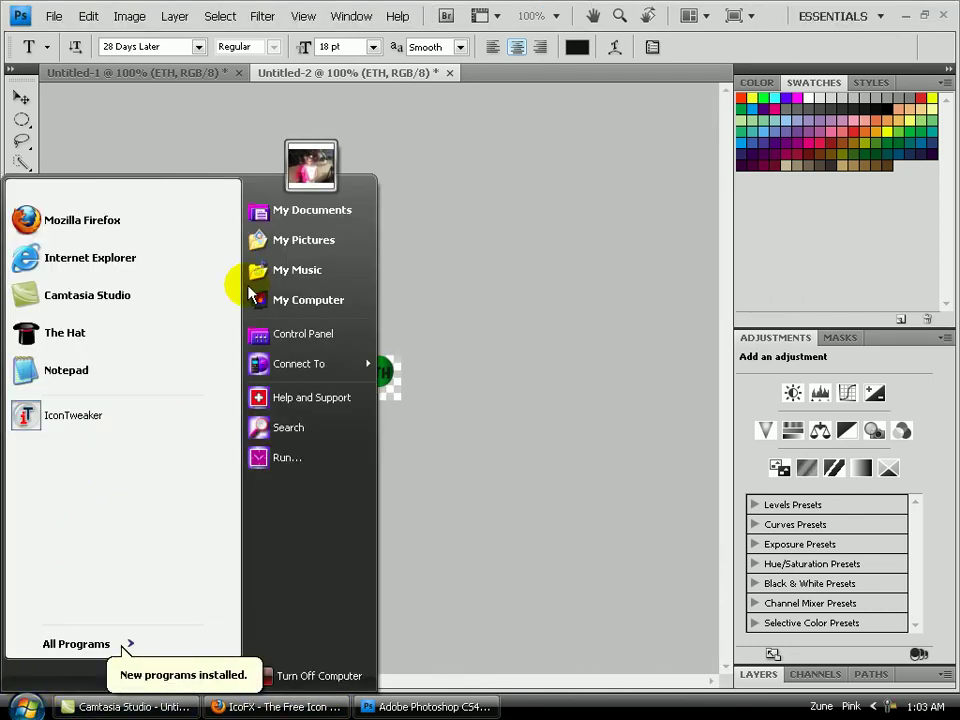
left_click(283, 211)
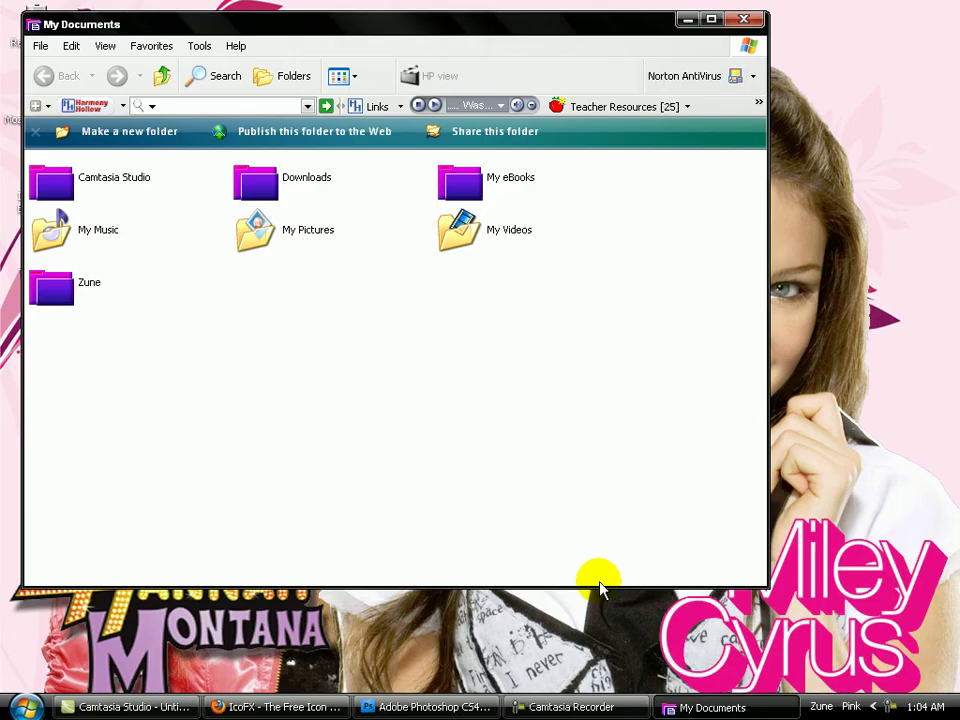
right_click(257, 237)
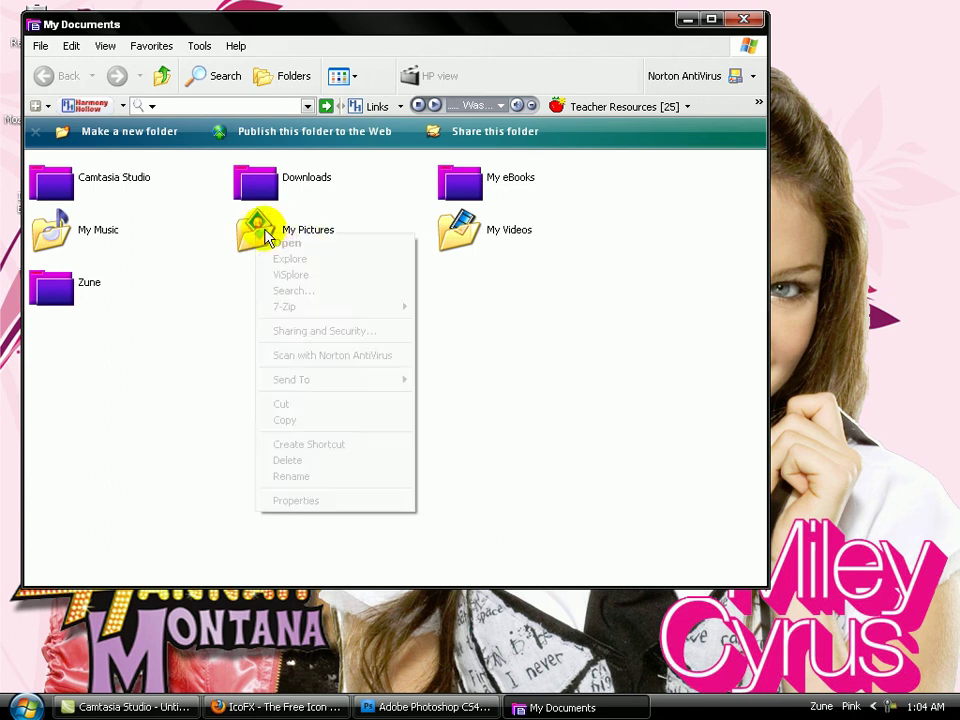
left_click(294, 502)
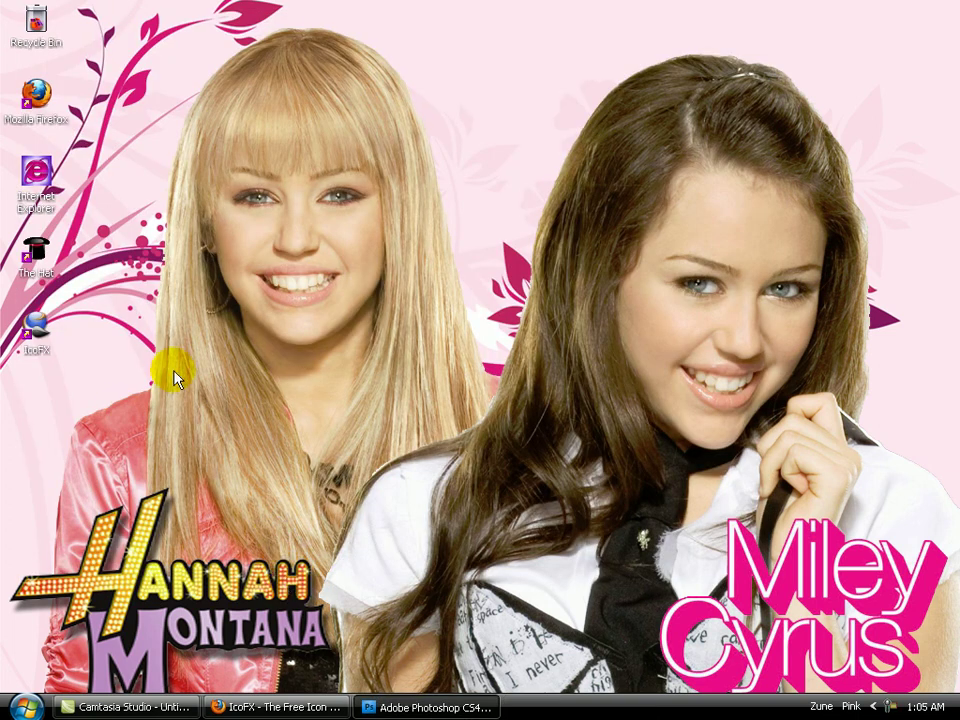
Open The Hat shortcut's Change Icon dialog and browse for another icon file.
double_click(38, 250)
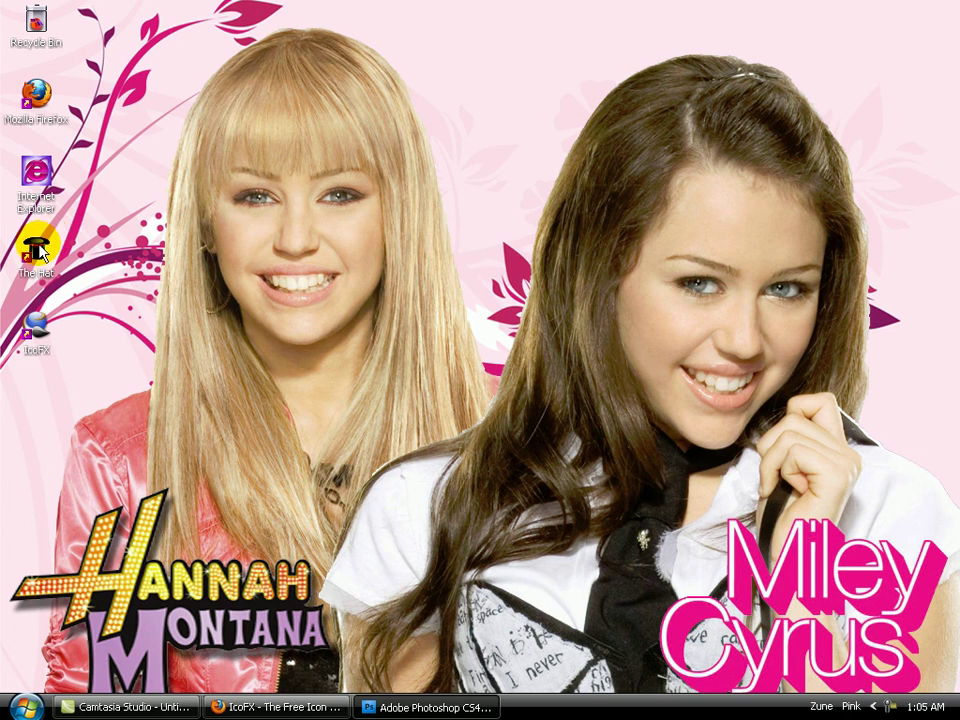
right_click(38, 250)
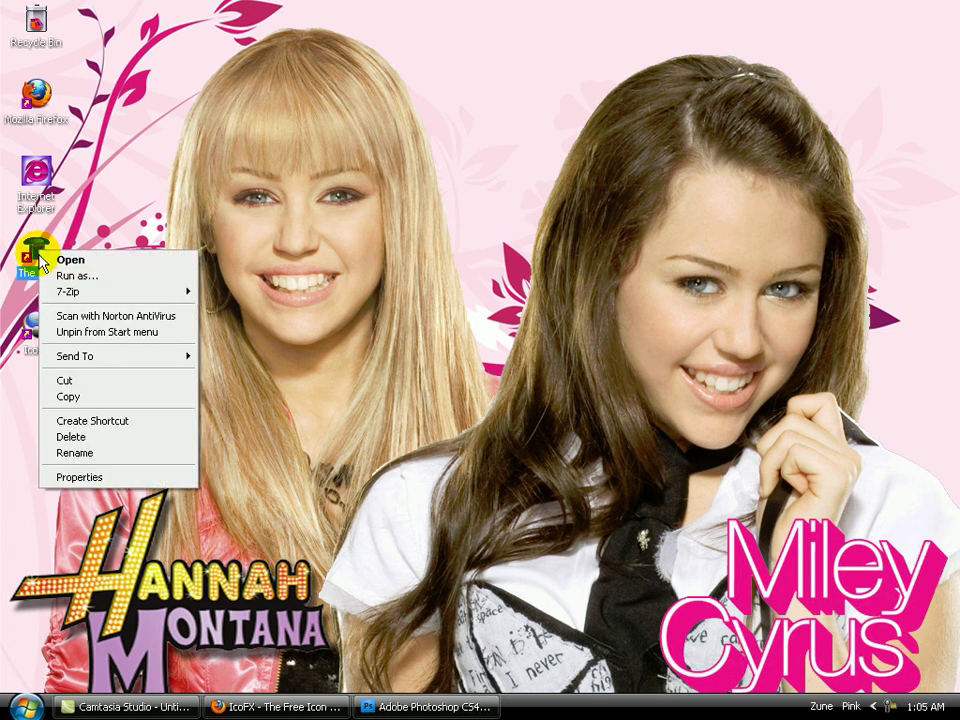
left_click(70, 476)
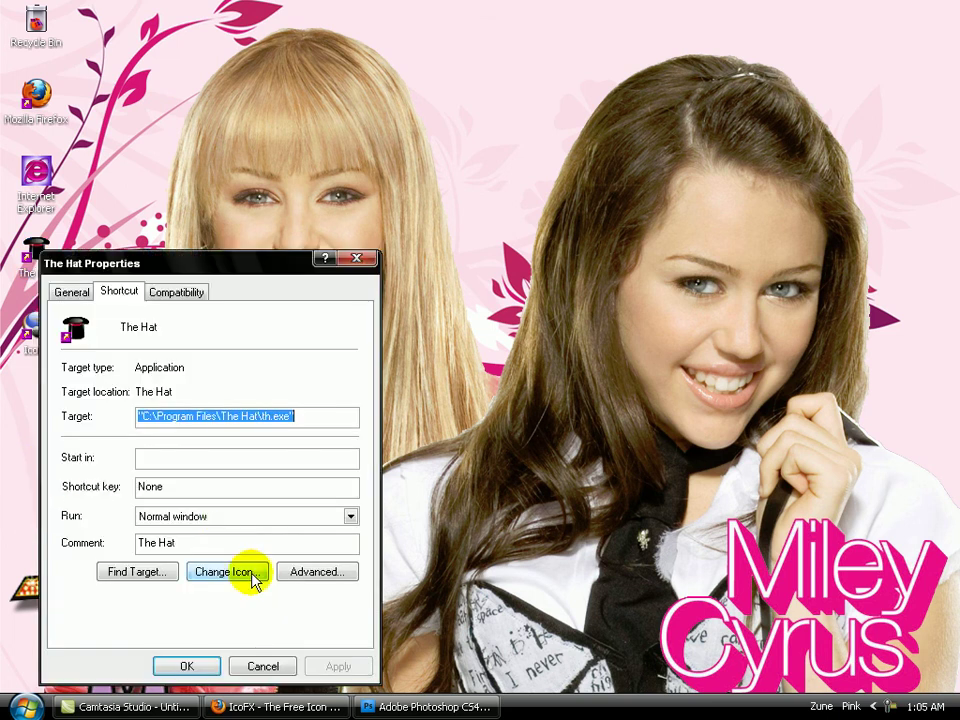
left_click(255, 578)
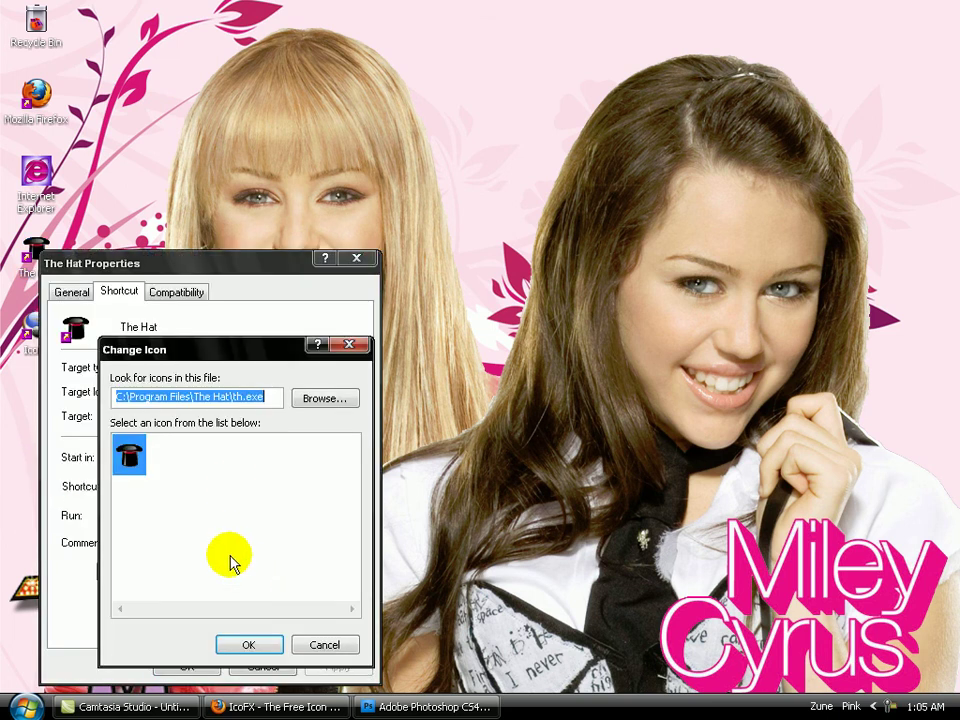
left_click(328, 398)
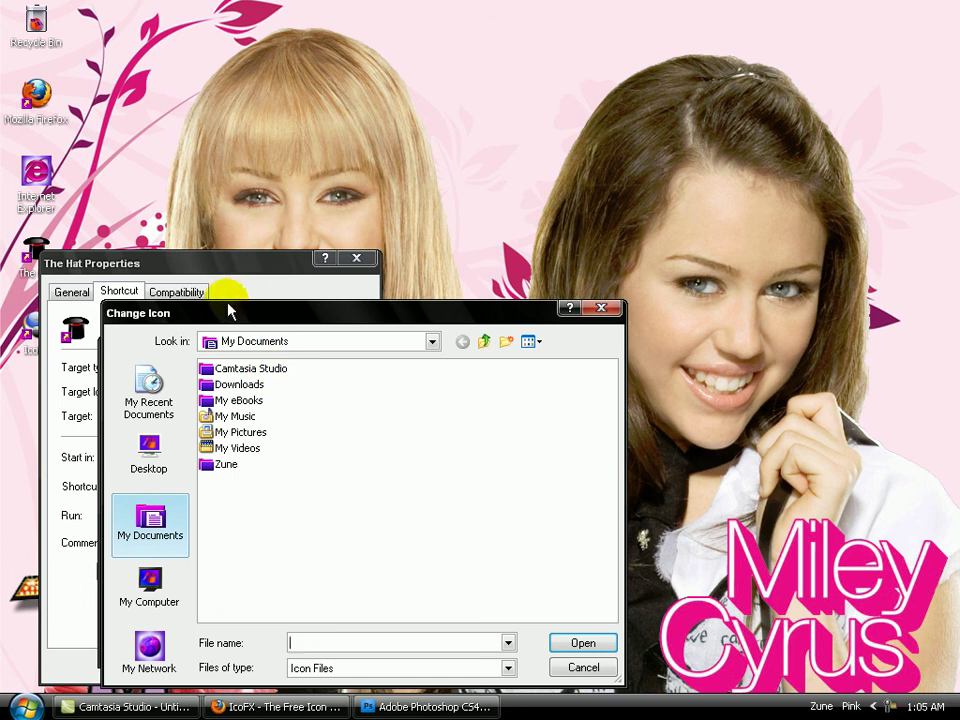
Pick ETH.ico from My Pictures and apply it as The Hat's icon.
left_click_drag(226, 314, 191, 272)
left_click(219, 392)
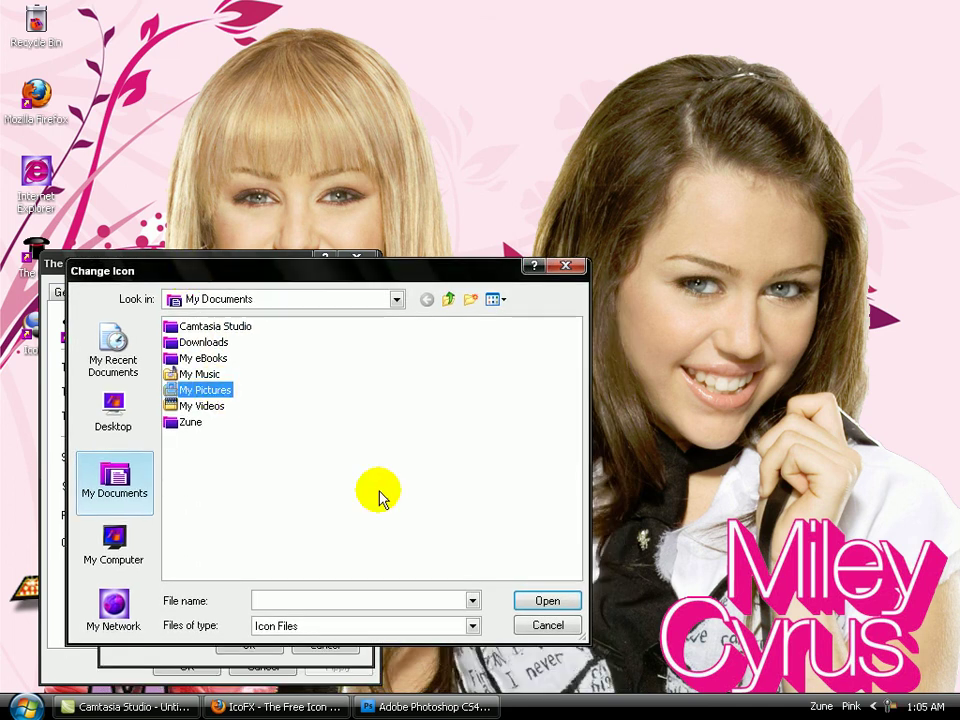
left_click(548, 600)
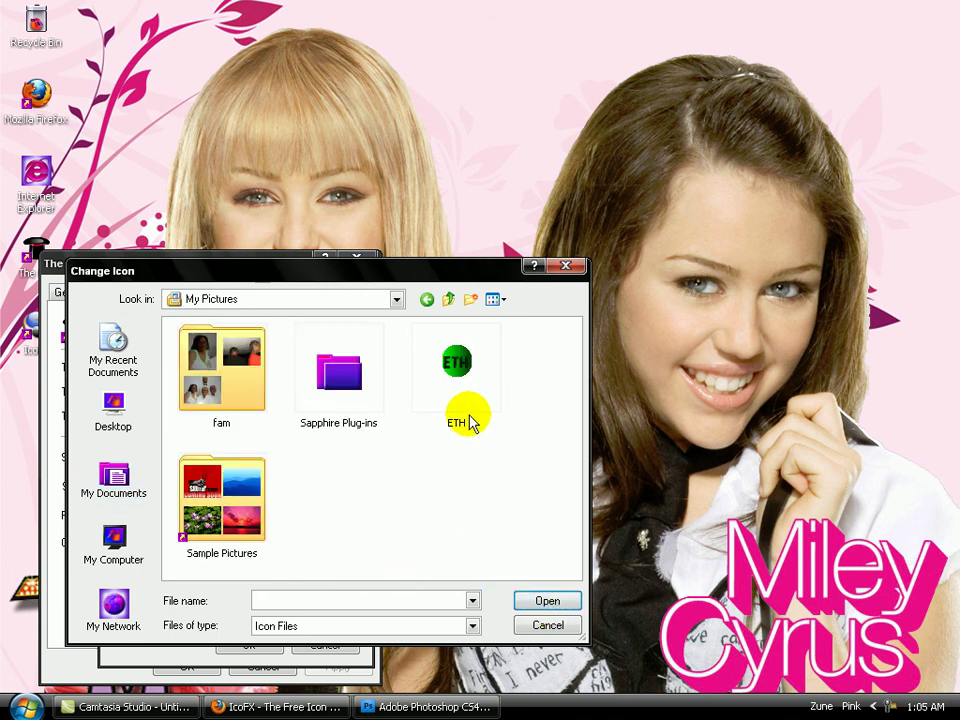
left_click(453, 378)
double_click(441, 366)
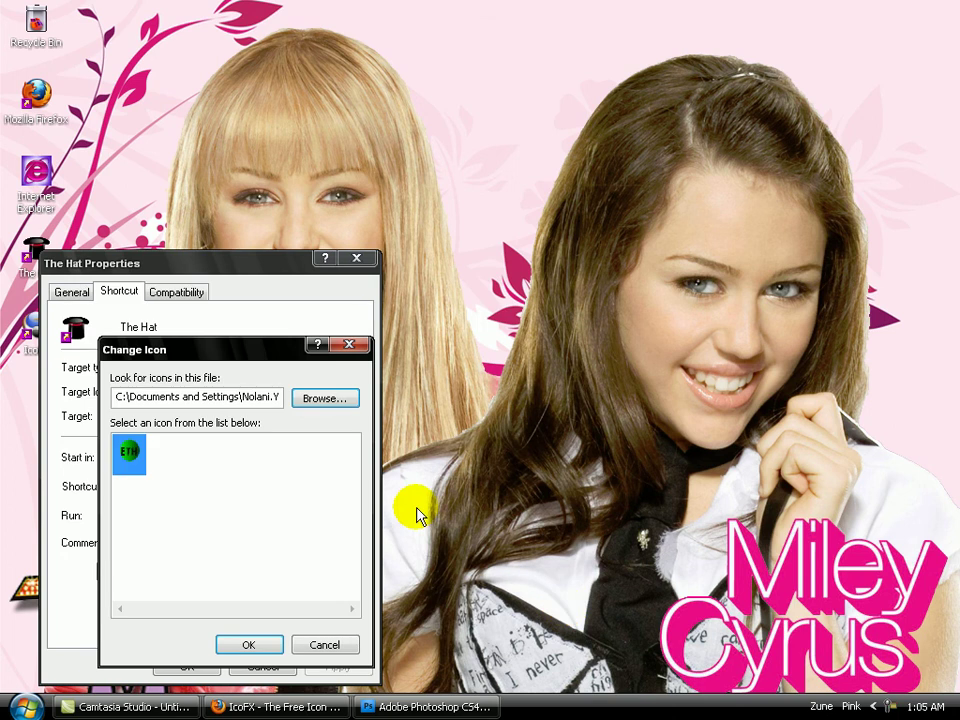
left_click(282, 648)
left_click(336, 664)
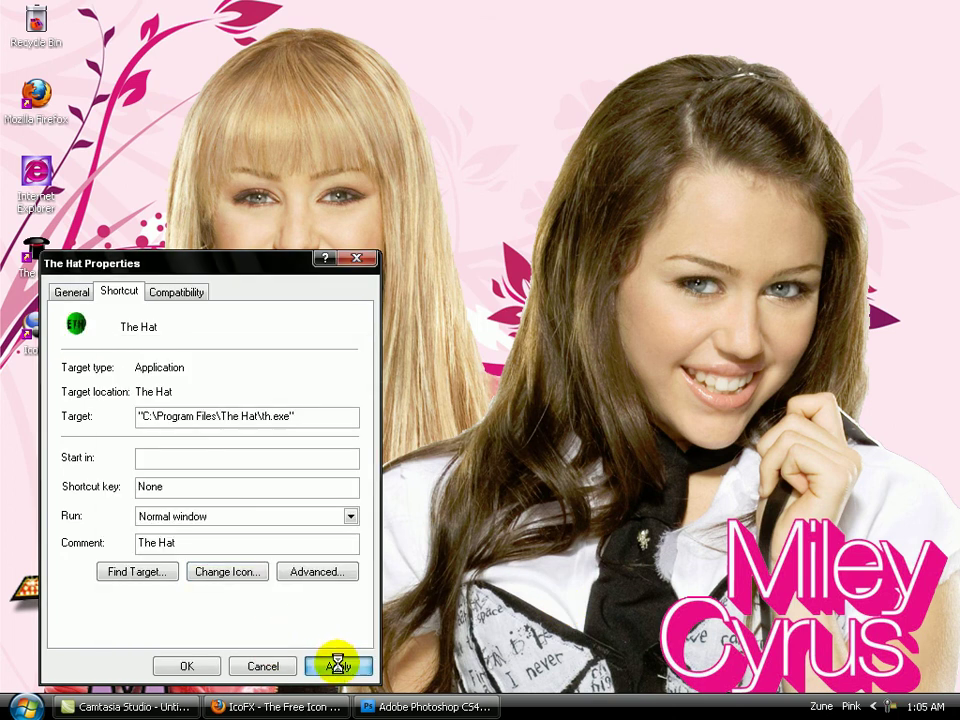
left_click(180, 666)
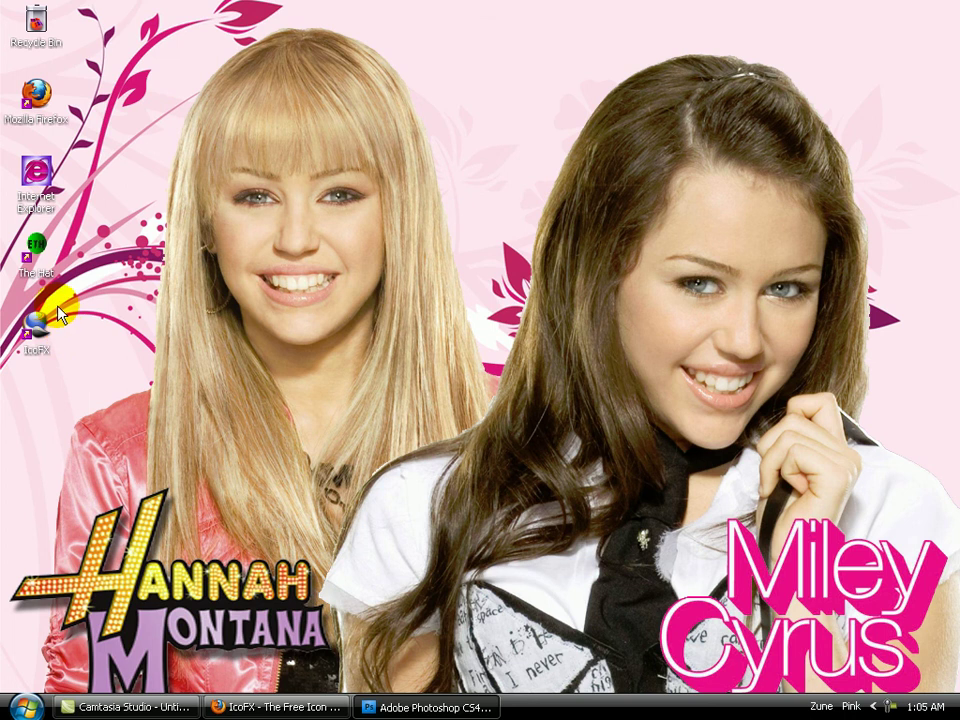
mouse_move(20, 200)
left_mouse_down()
mouse_move(88, 280)
mouse_move(36, 185)
left_mouse_up()
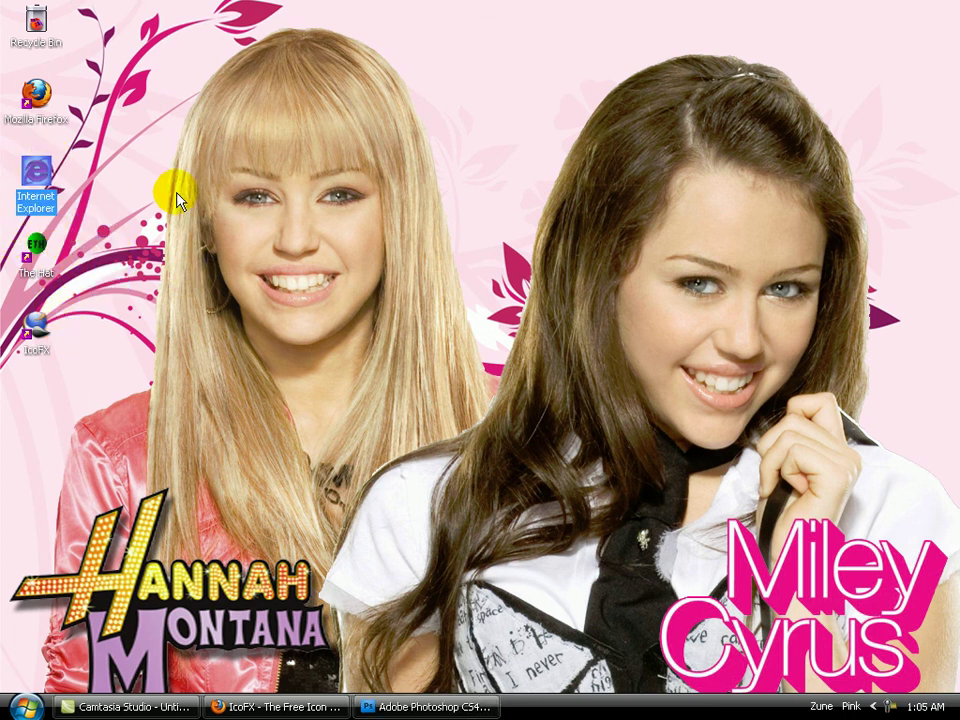
left_click(28, 703)
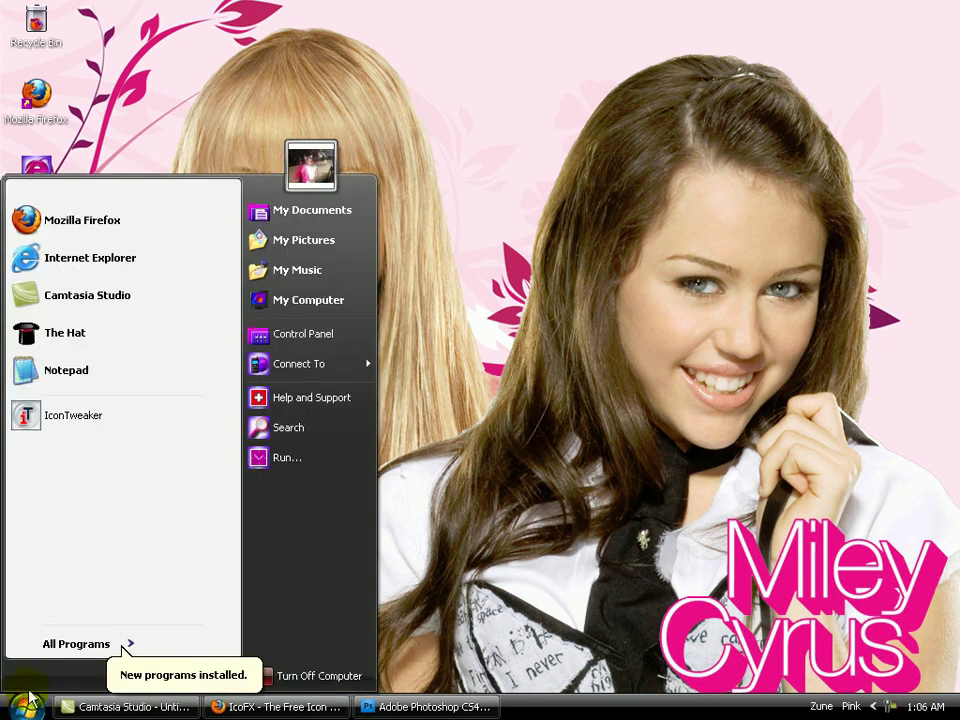
left_click(380, 280)
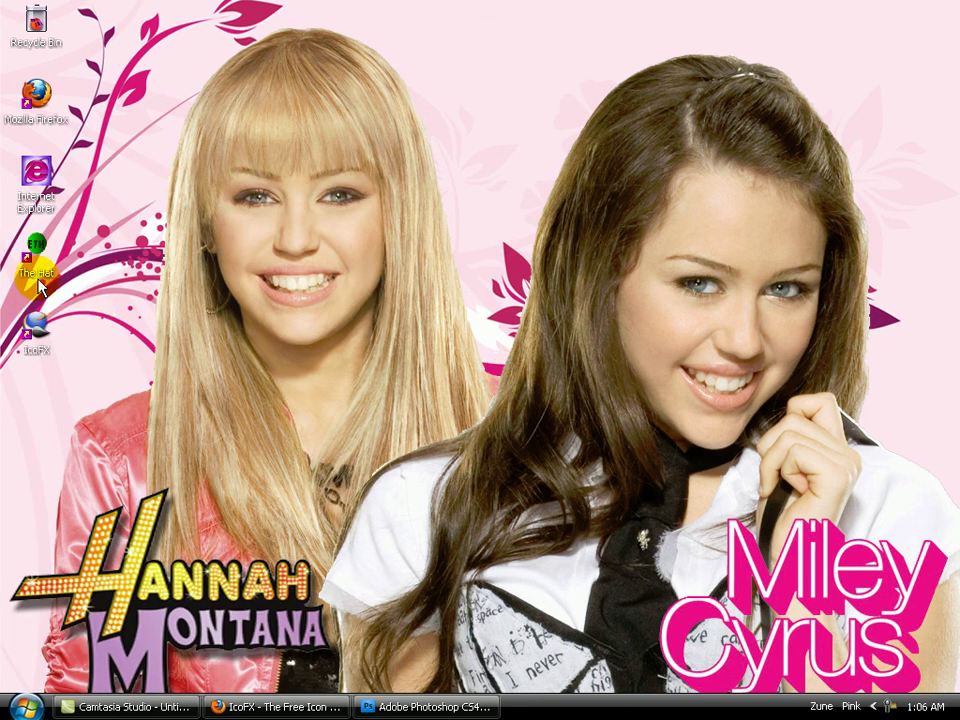